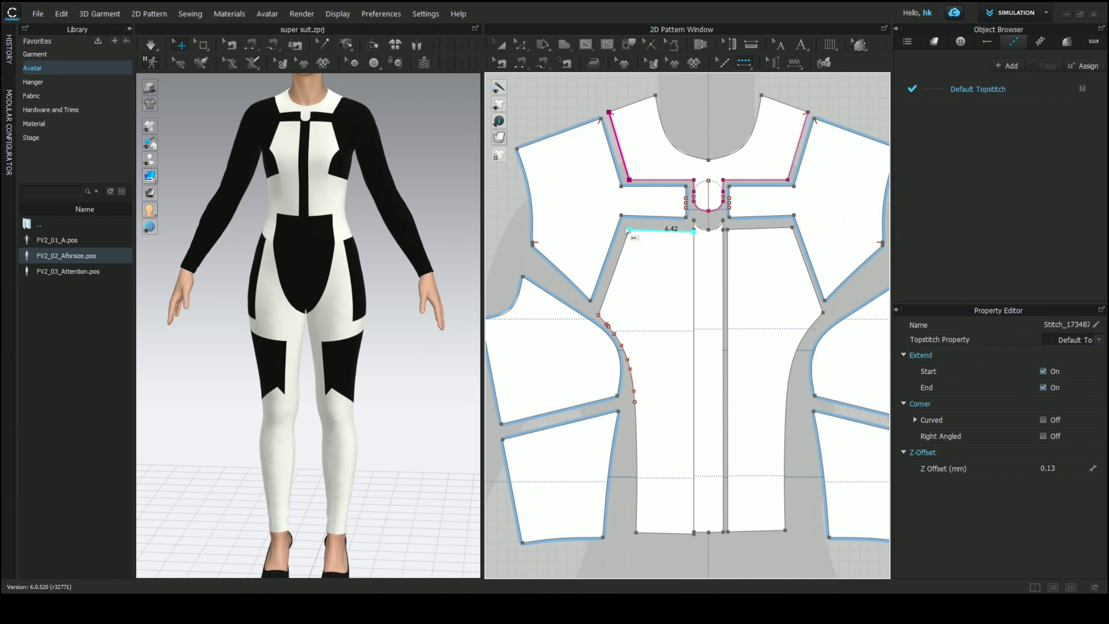
Topstitch the front body's left center panel along its top, slanted, curved side, bottom and center edges.
click(629, 229)
scroll(696, 234, up, 3)
scroll(710, 231, down, 1)
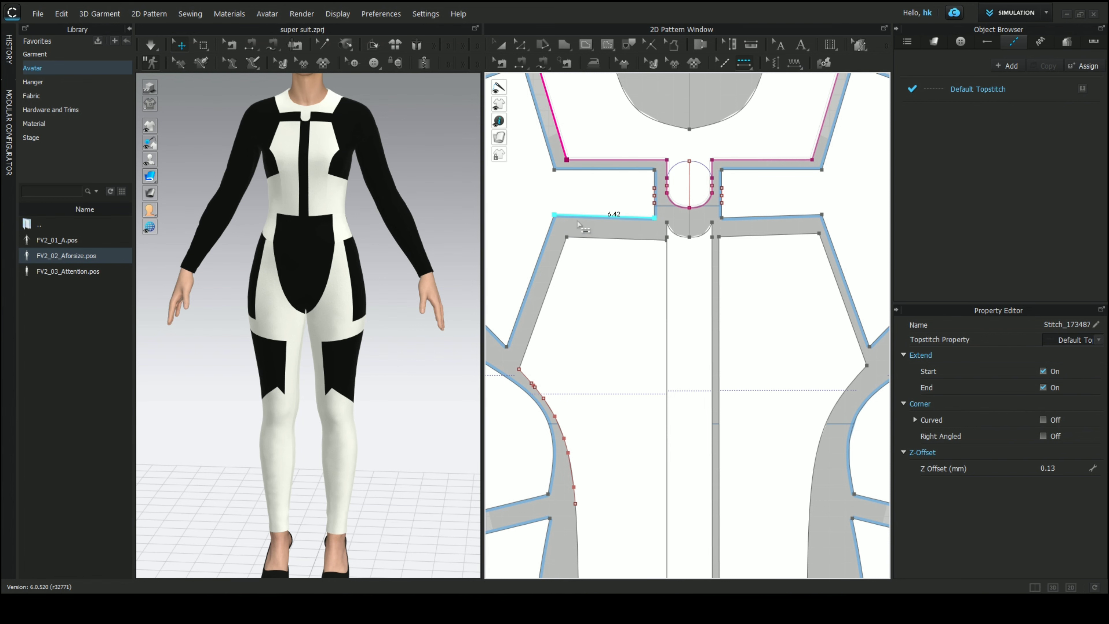
scroll(577, 223, down, 2)
click(584, 234)
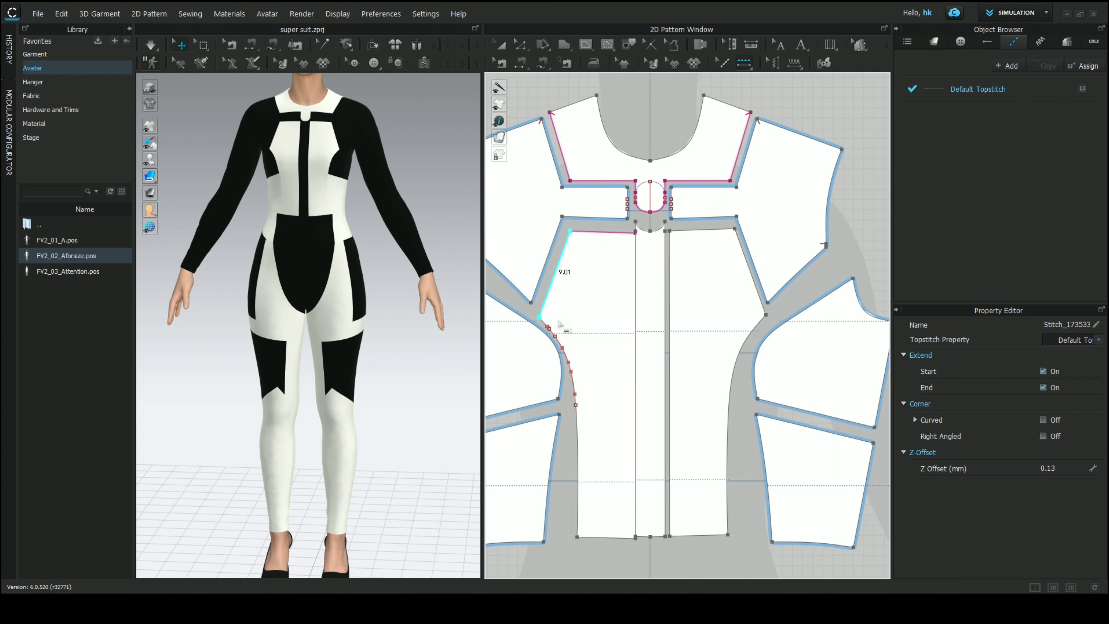
click(562, 327)
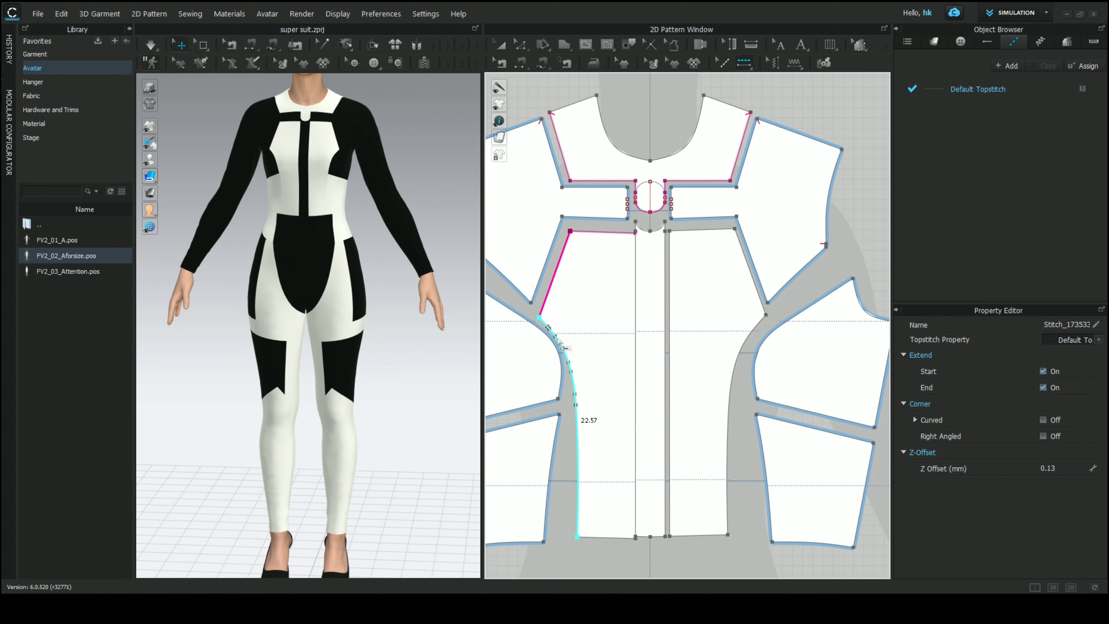
click(563, 347)
click(627, 538)
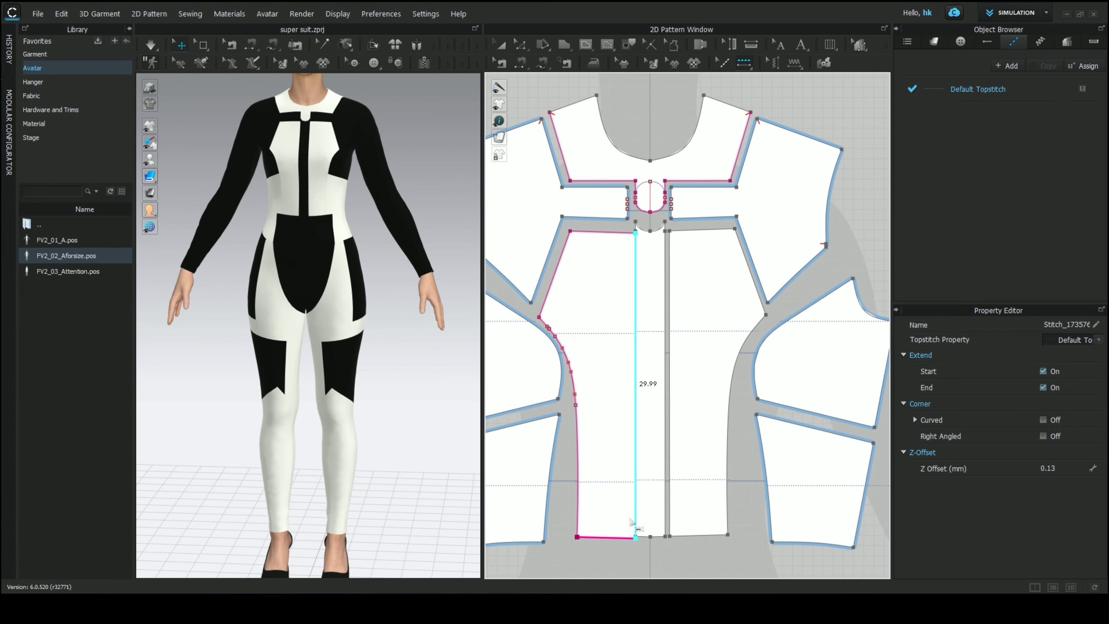
click(636, 516)
Topstitch the front body's right center panel along its center, top, slanted, curved side and bottom edges.
click(675, 305)
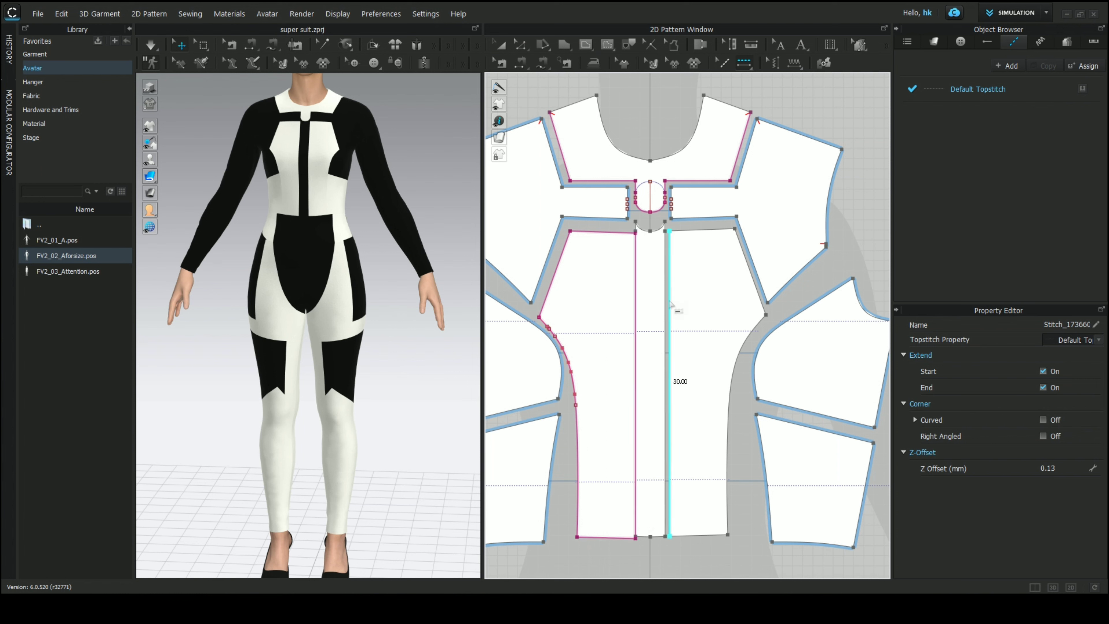
click(689, 234)
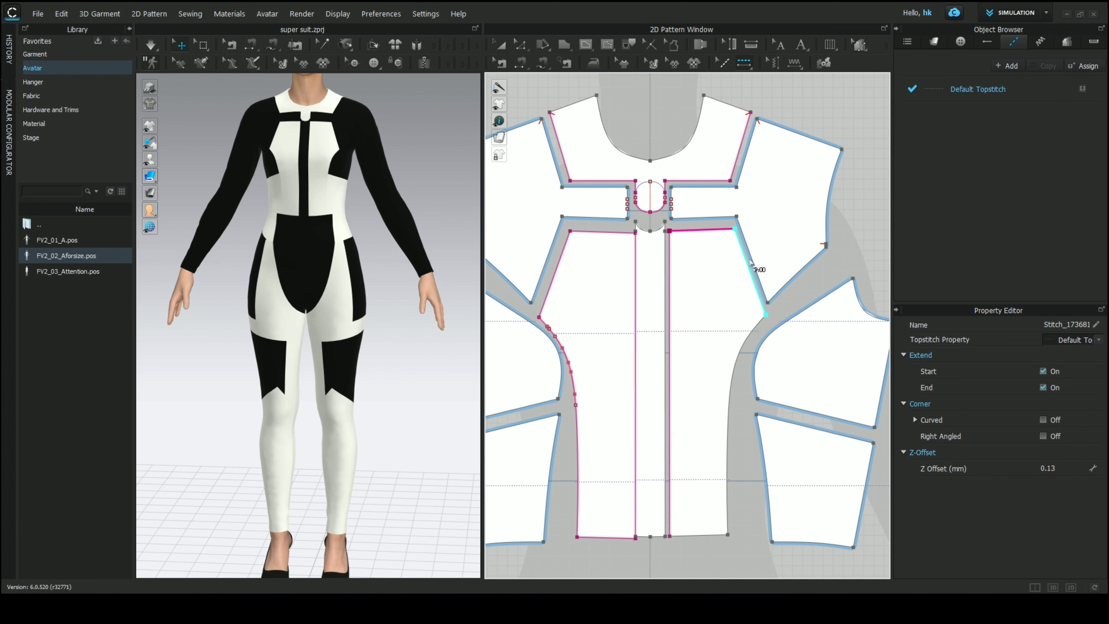
click(747, 269)
click(734, 374)
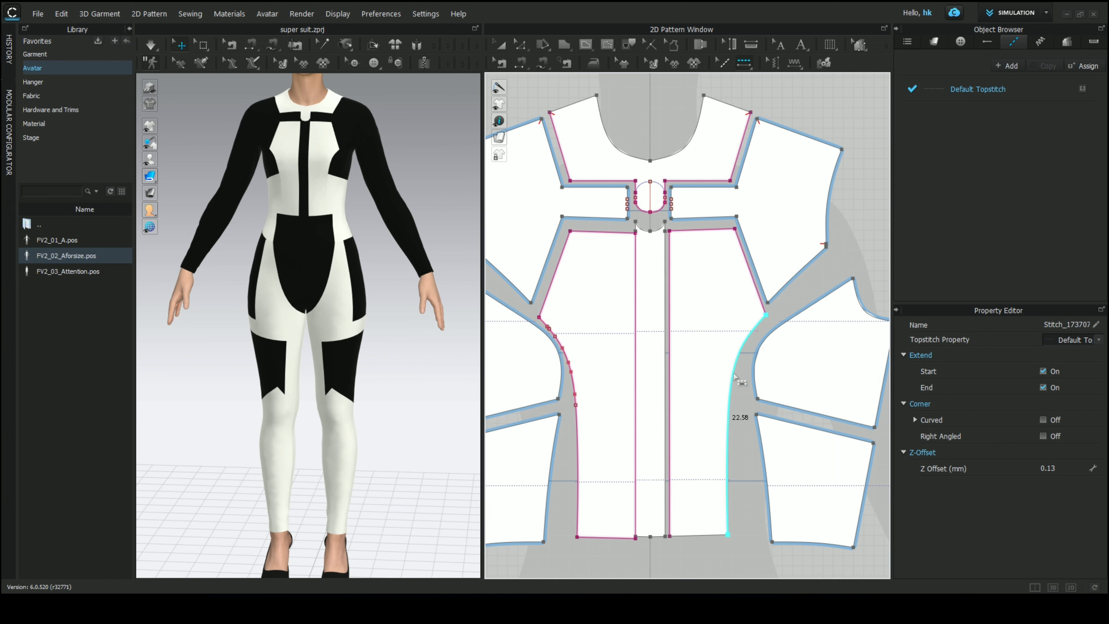
click(712, 537)
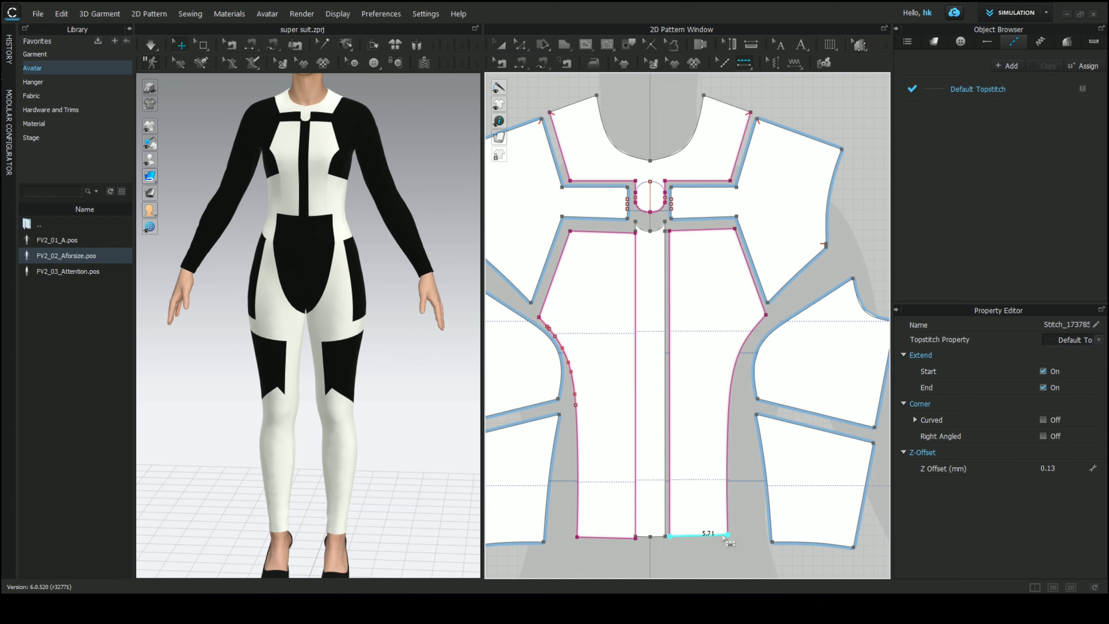
click(727, 537)
Topstitch the lower slanted edges of the two upper side torso panels.
scroll(747, 439, down, 3)
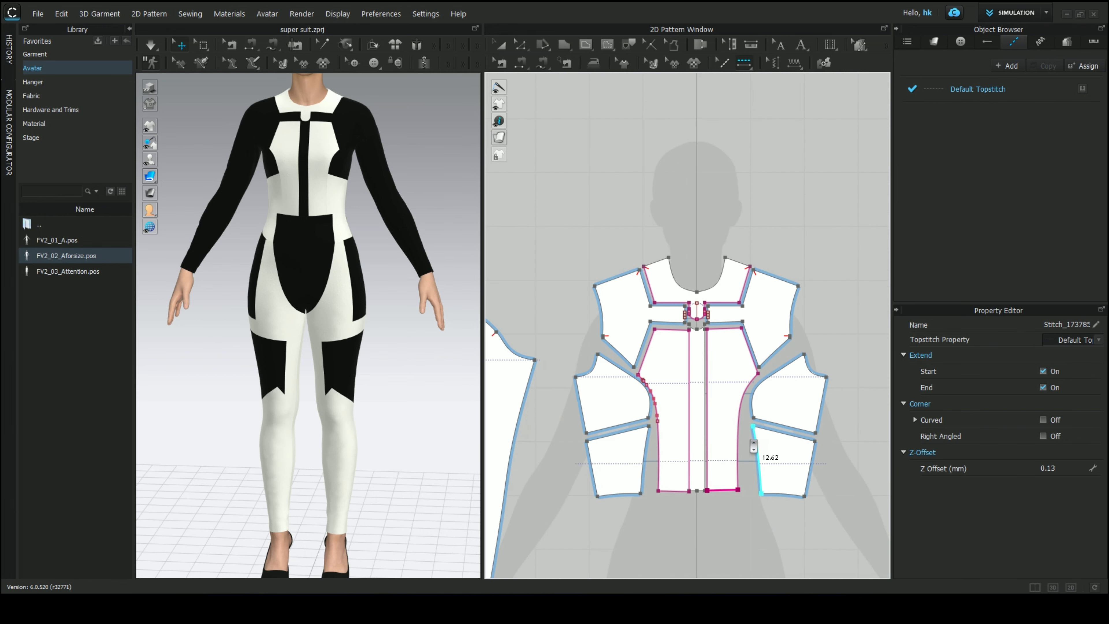
click(784, 426)
click(619, 426)
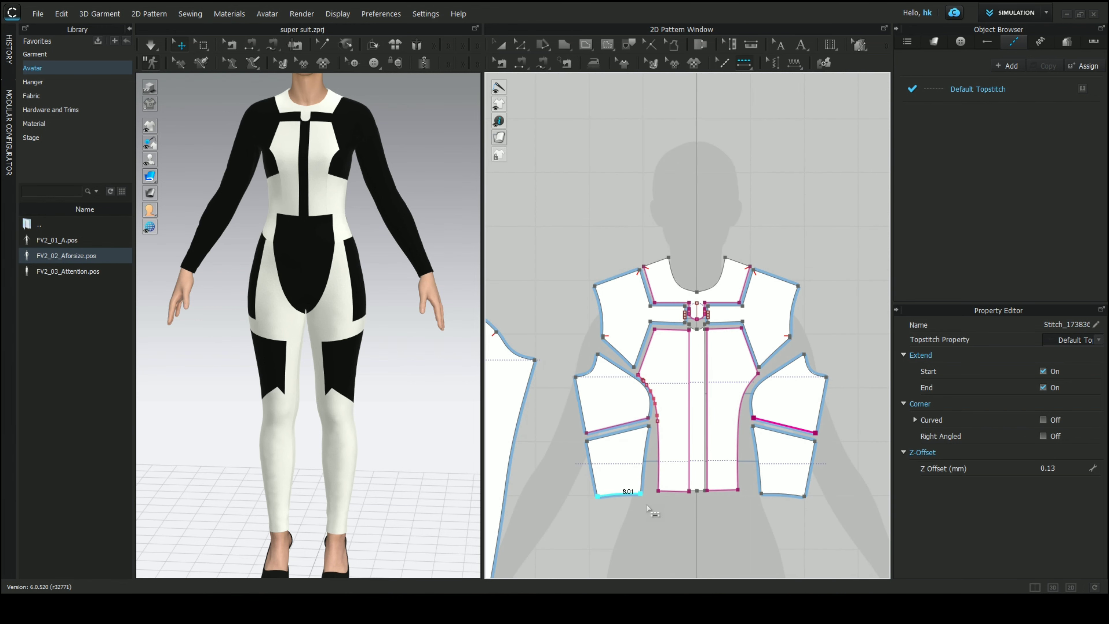
Topstitch the outer edges of the front center waist pieces and the curved edges of the crotch panels beneath them.
scroll(651, 511, down, 1)
middle_drag(651, 510, 678, 295)
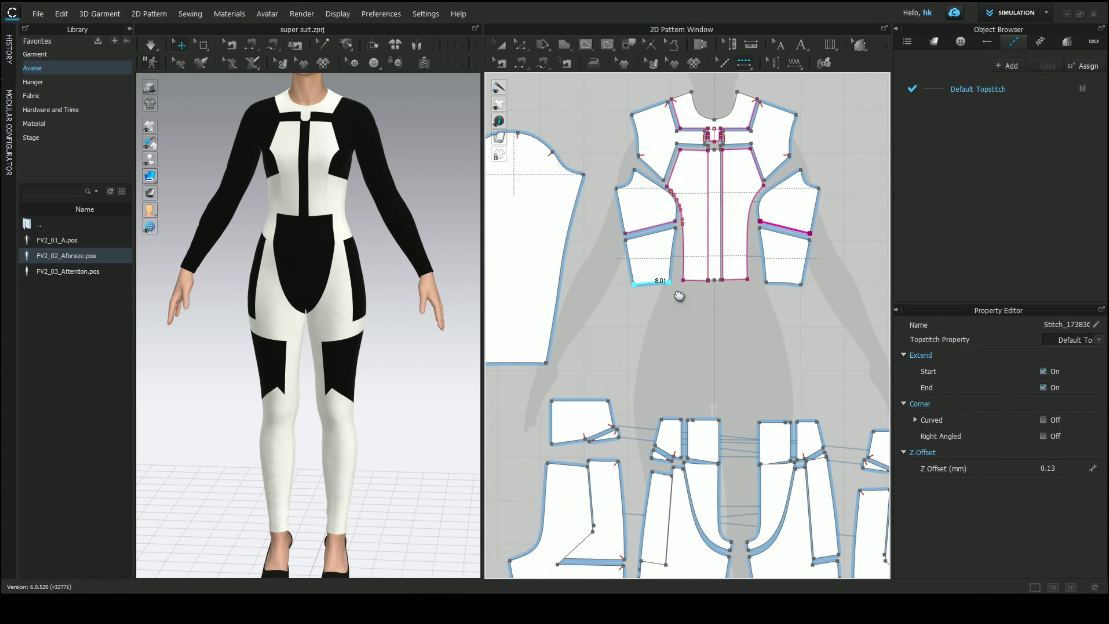
scroll(672, 320, down, 1)
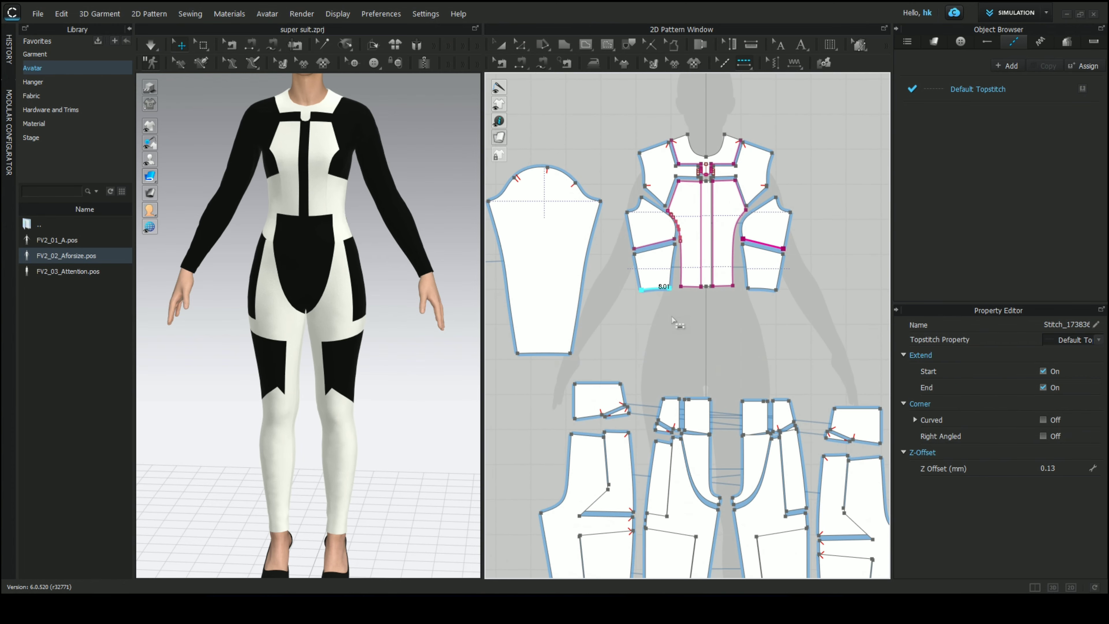
middle_drag(655, 305, 613, 262)
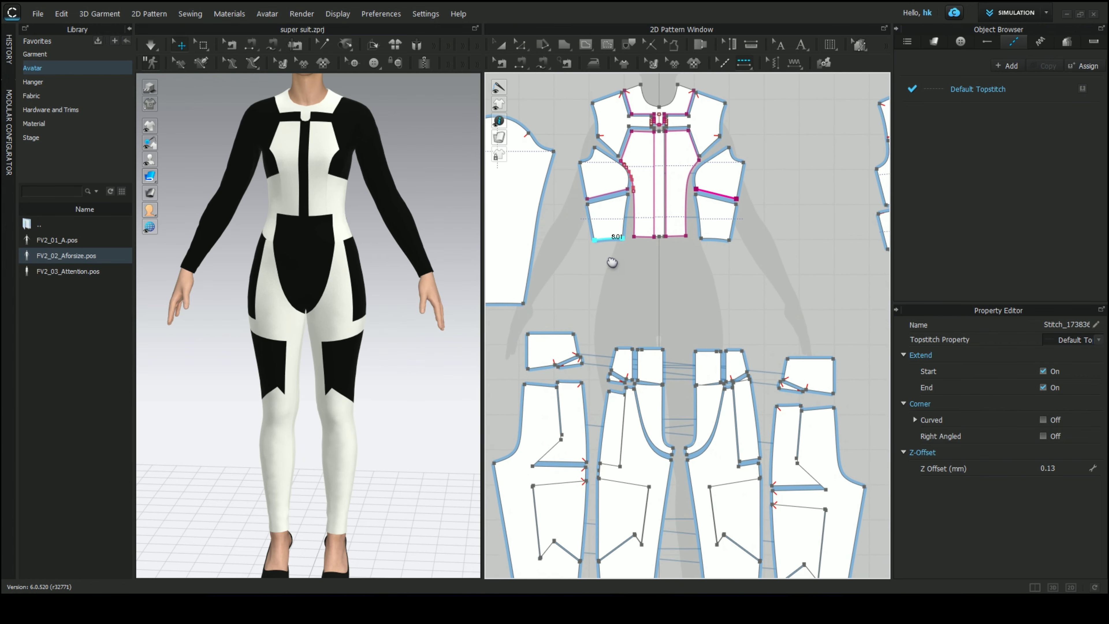
scroll(621, 312, up, 2)
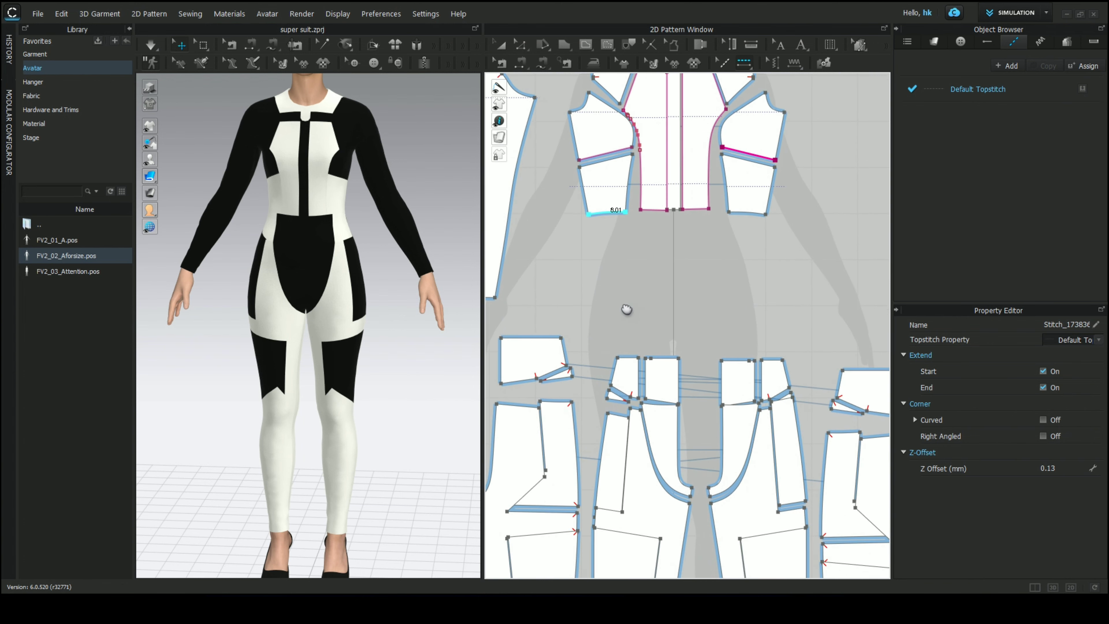
middle_drag(626, 309, 595, 179)
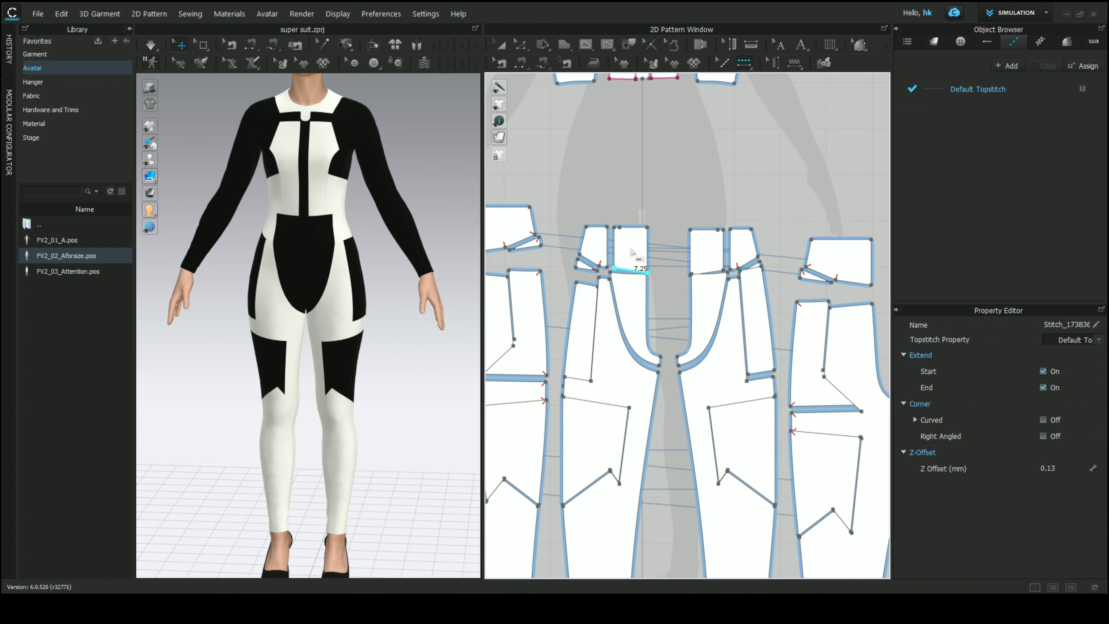
scroll(631, 252, up, 4)
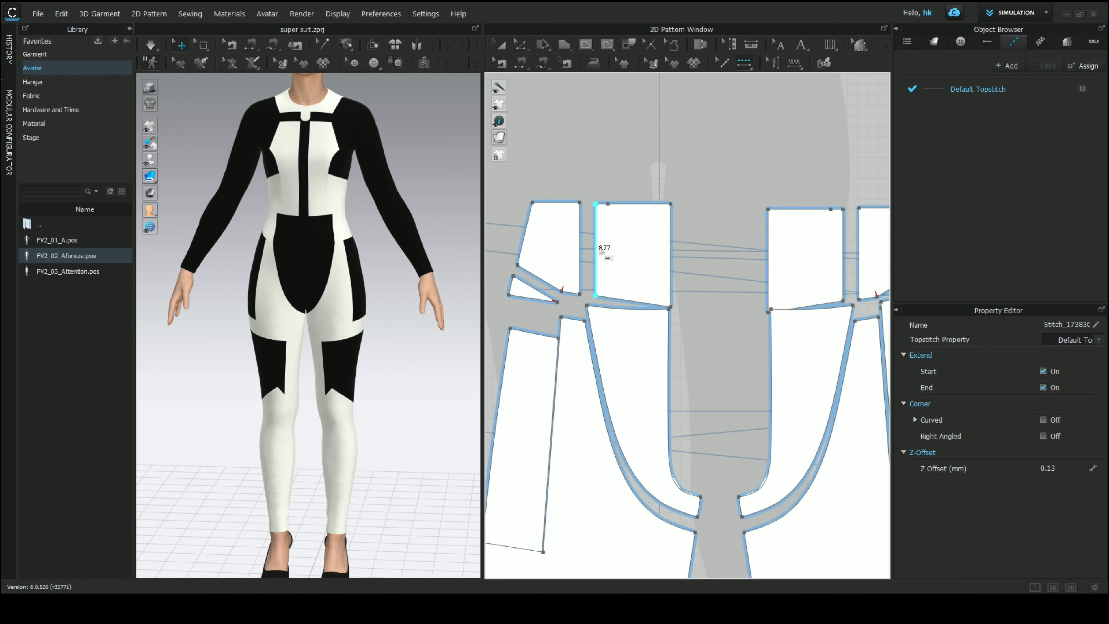
click(600, 250)
click(594, 346)
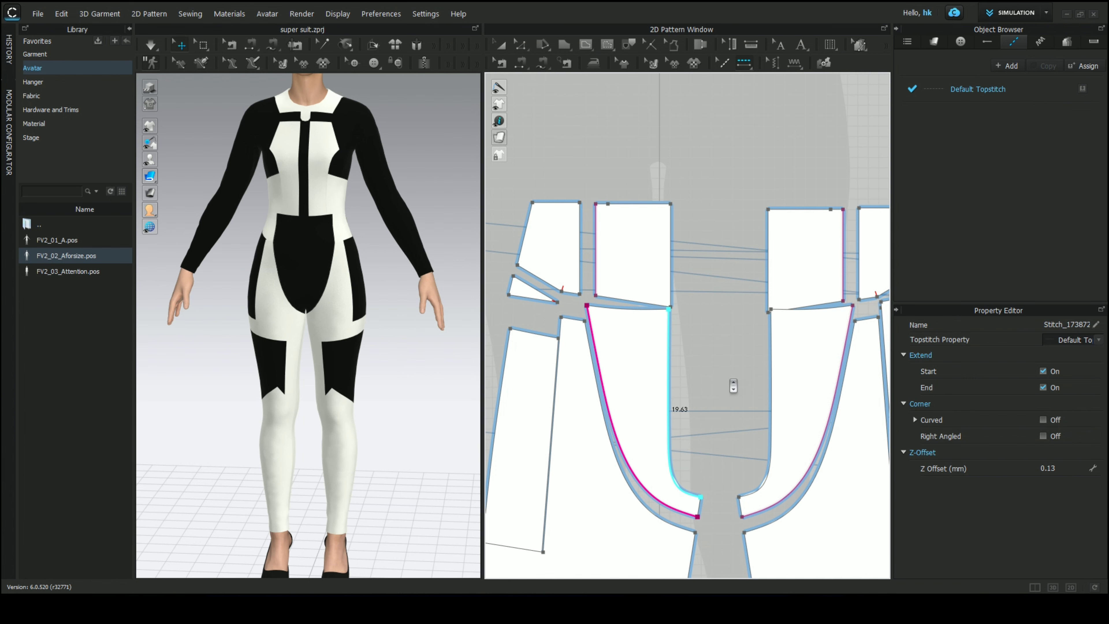
Topstitch the front side hip piece's outer and slanted edges, plus the inner and lower lines of the thigh's side panel.
scroll(733, 386, down, 5)
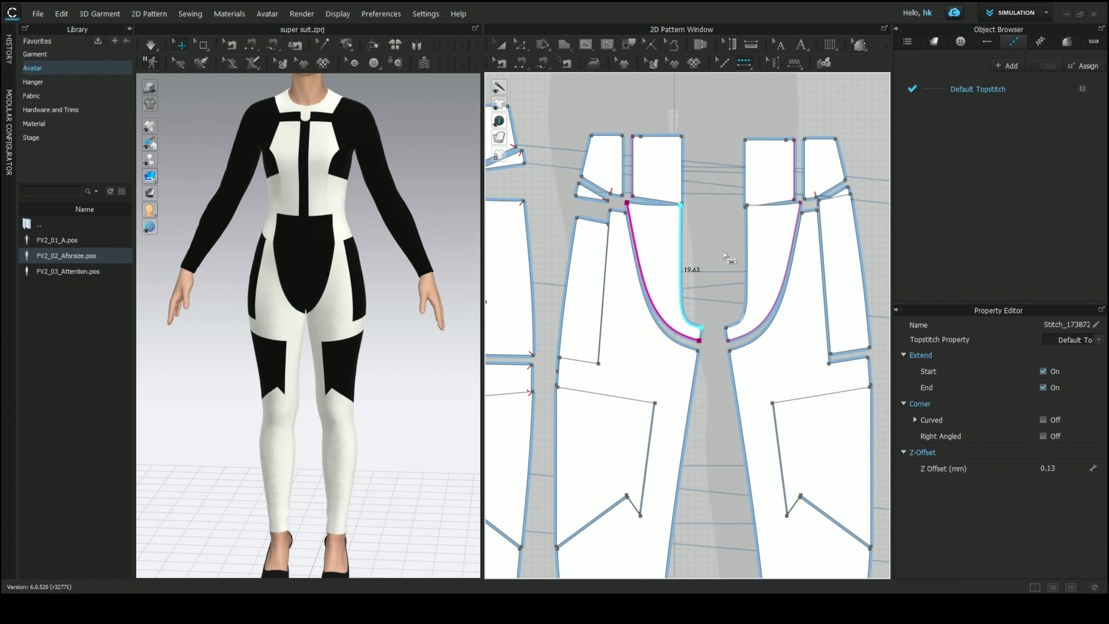
right_drag(366, 315, 476, 322)
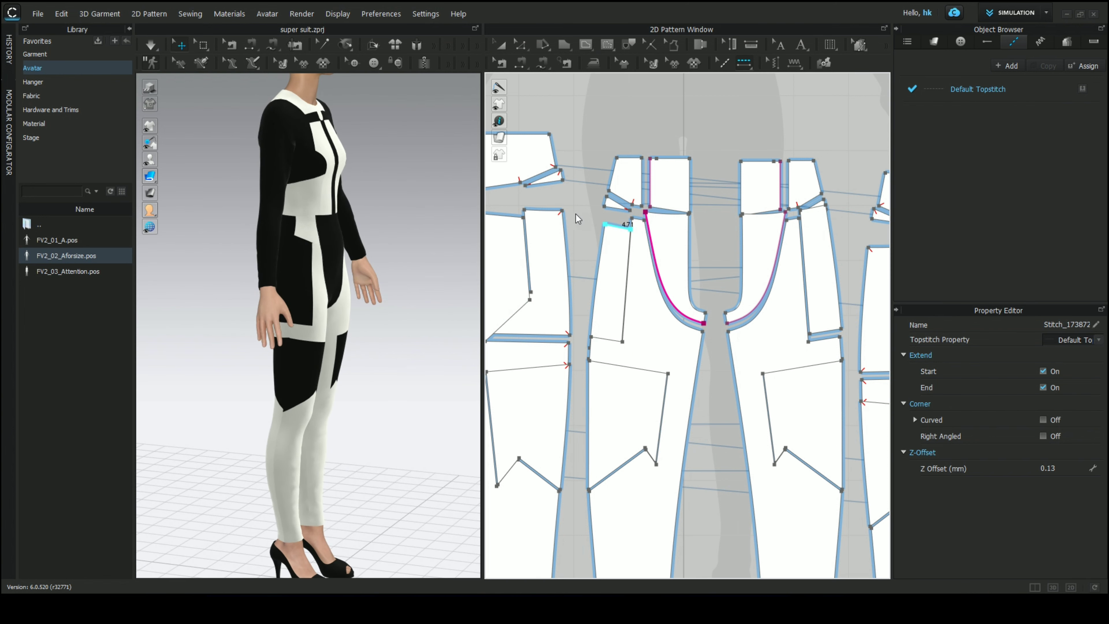
right_click(597, 210)
click(584, 198)
right_click(582, 201)
click(597, 126)
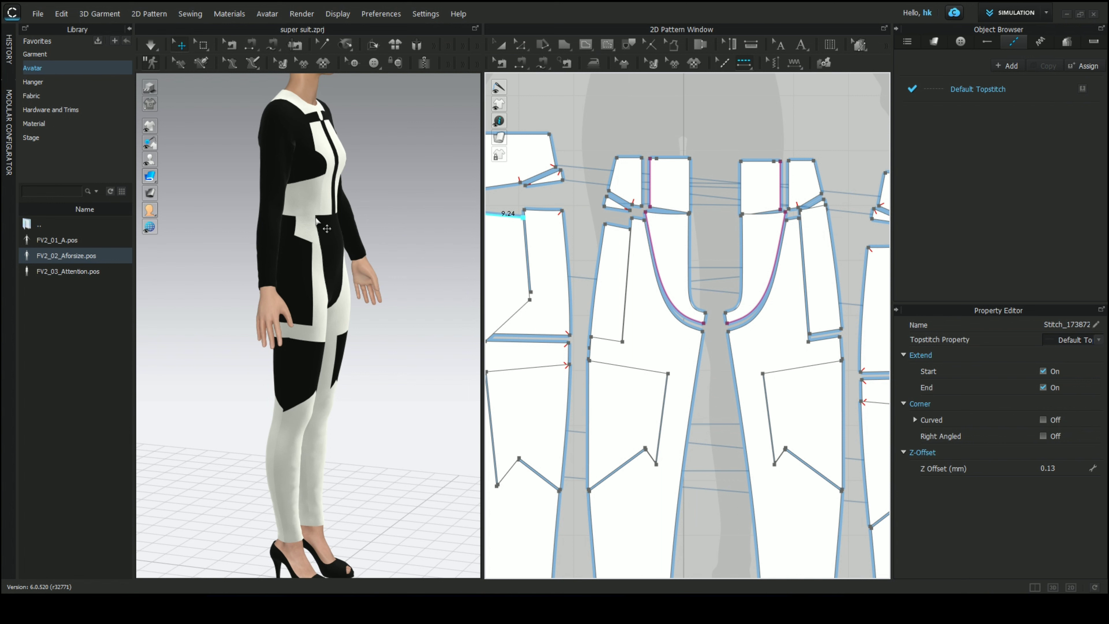
click(613, 174)
click(615, 194)
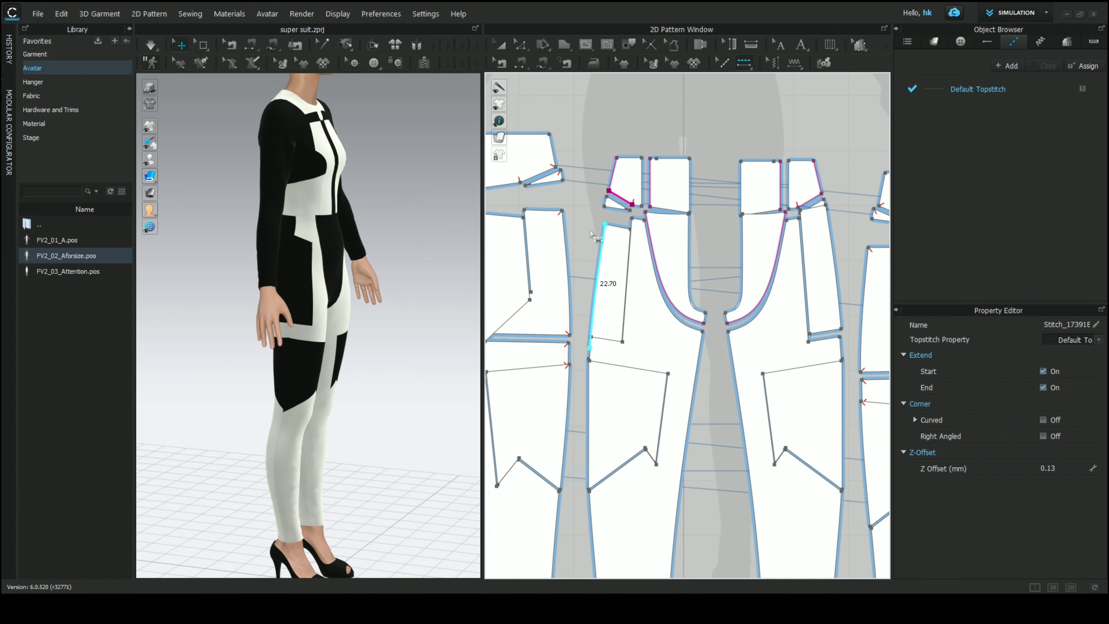
click(627, 260)
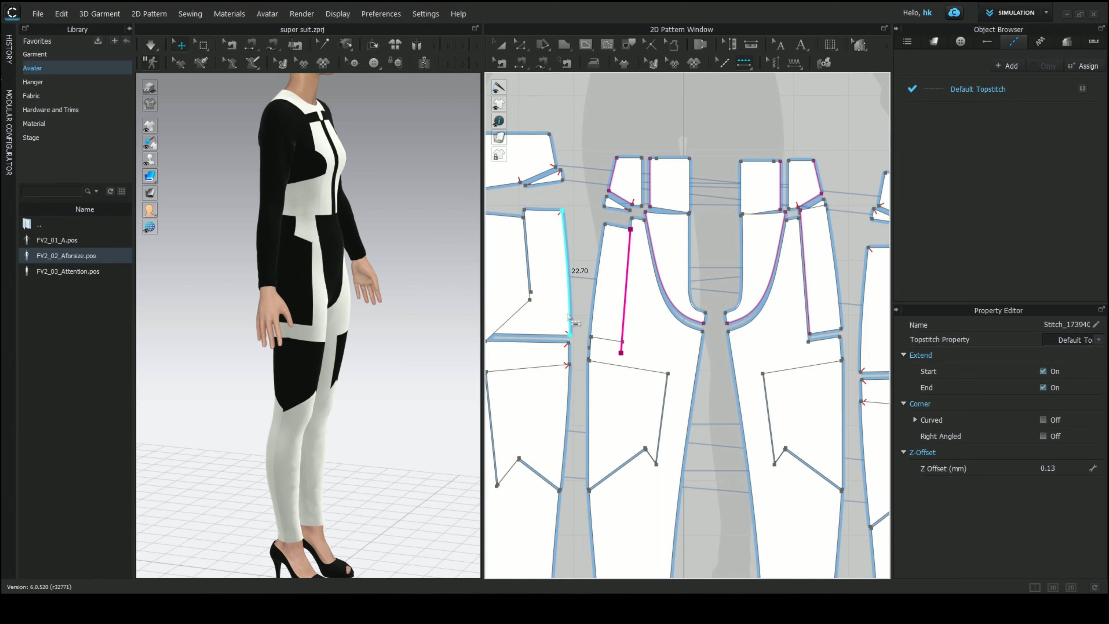
click(604, 347)
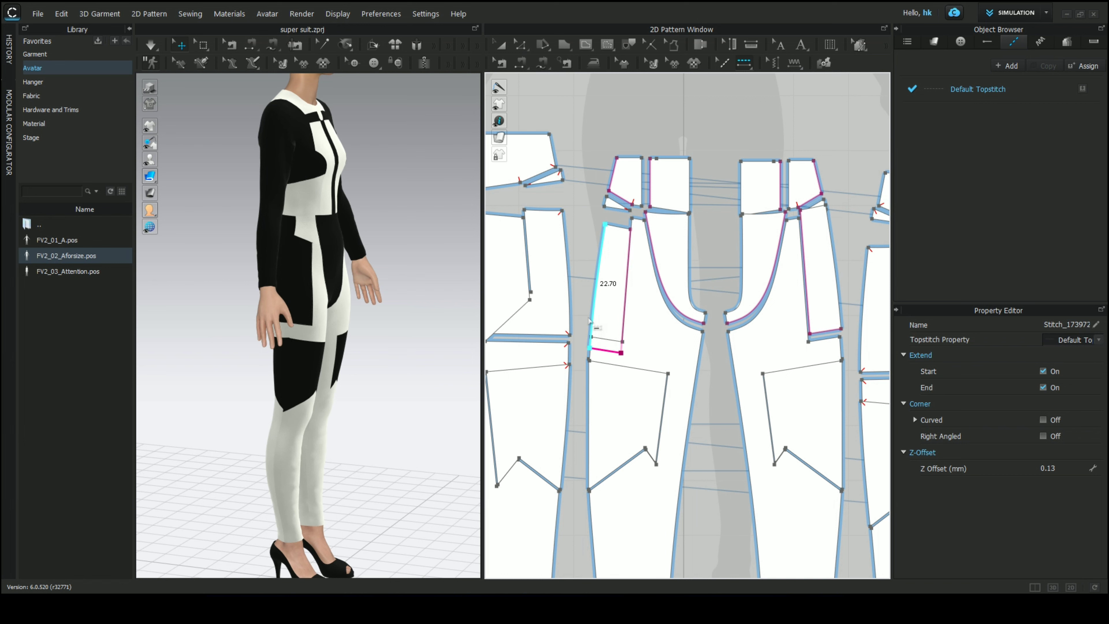
Topstitch the back leg's horizontal, diagonal and vertical hip panel lines, the small wedge above it, and the leg's inner top edge.
click(567, 336)
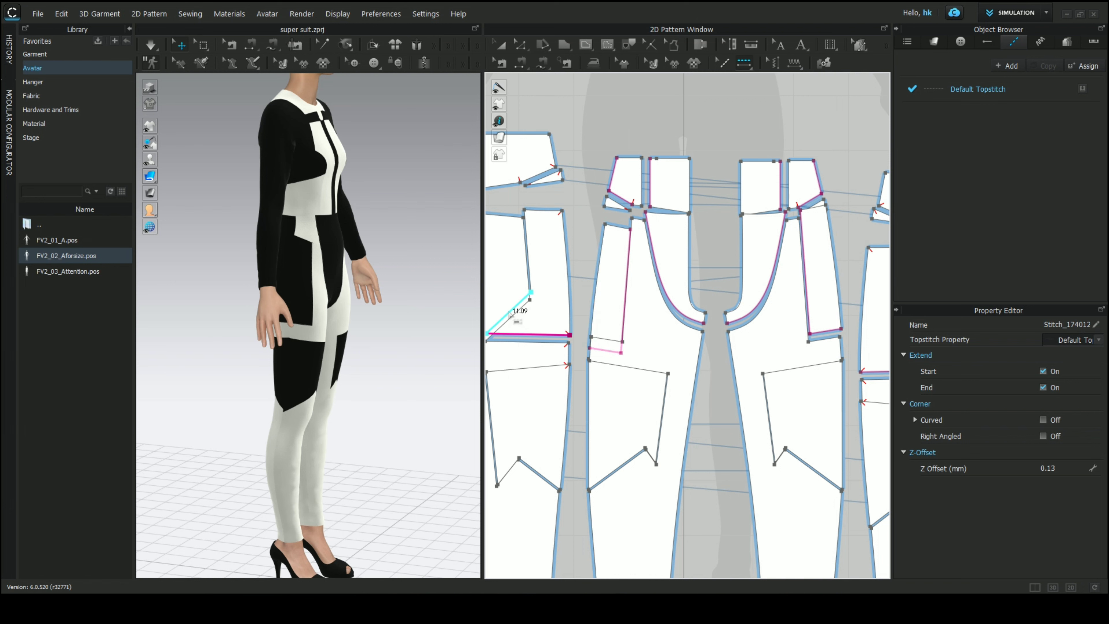
click(511, 312)
click(526, 213)
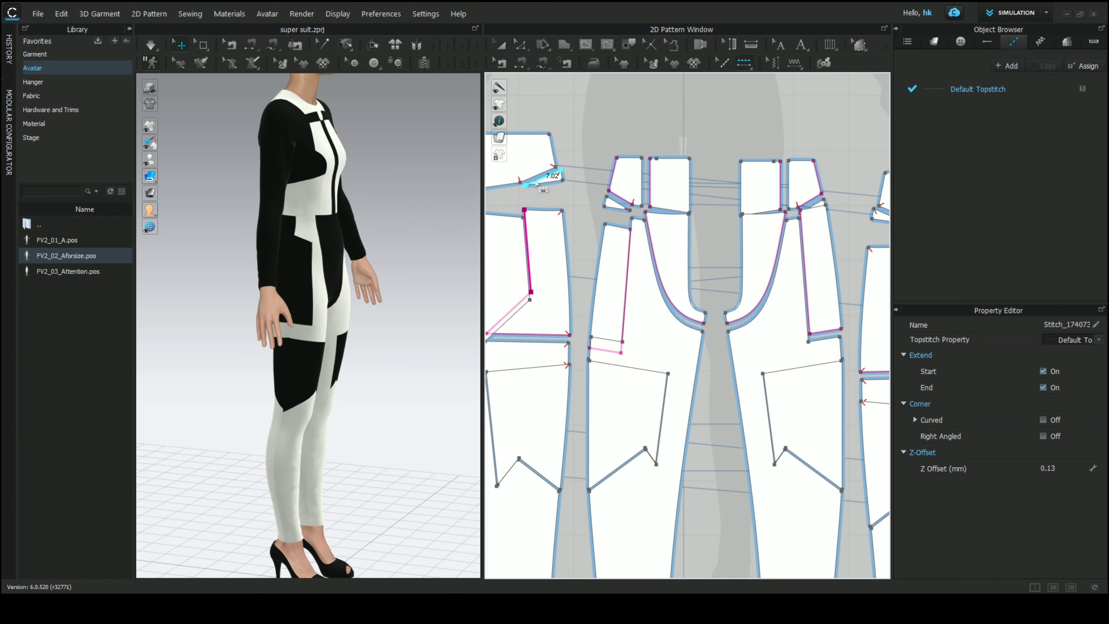
click(537, 183)
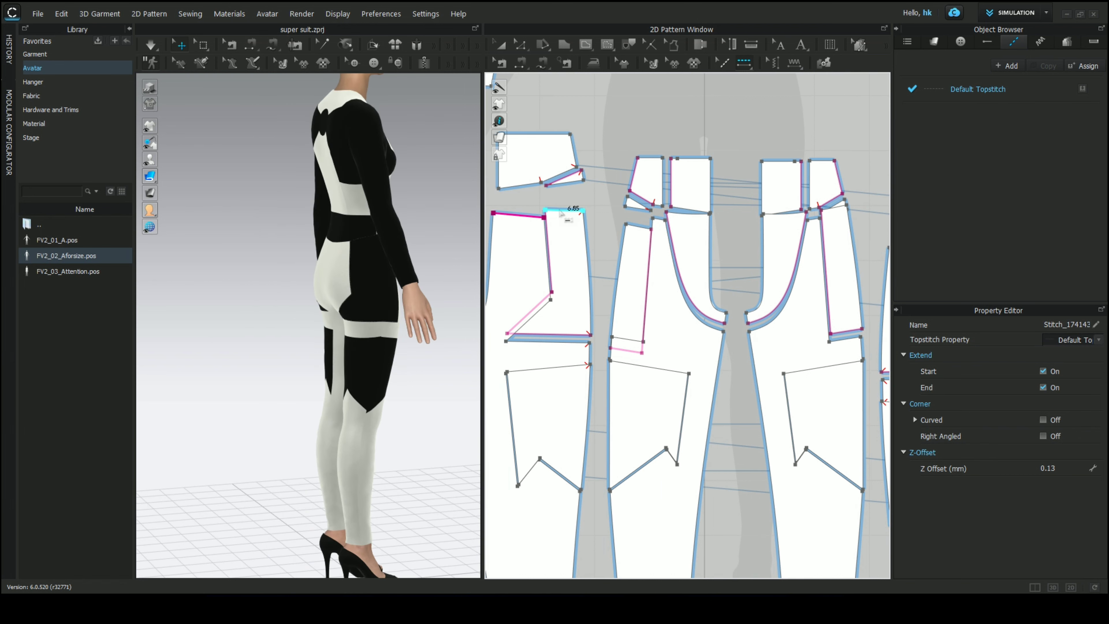
right_click(560, 211)
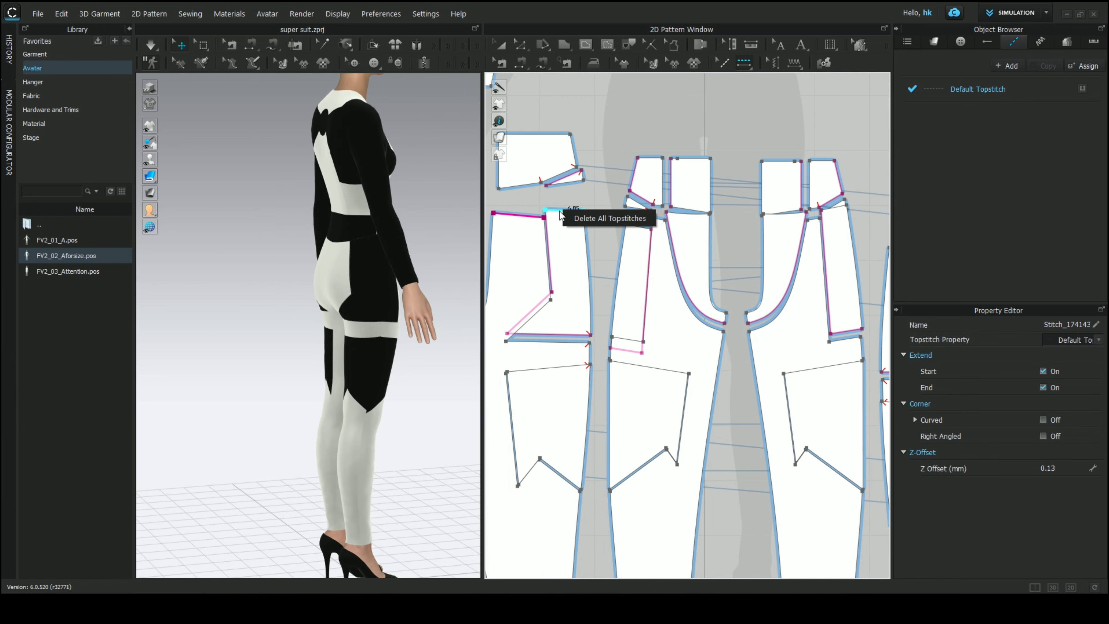
click(580, 193)
Examine the topstitched leg and hip patterns and the front of the suit on the avatar.
scroll(583, 226, down, 5)
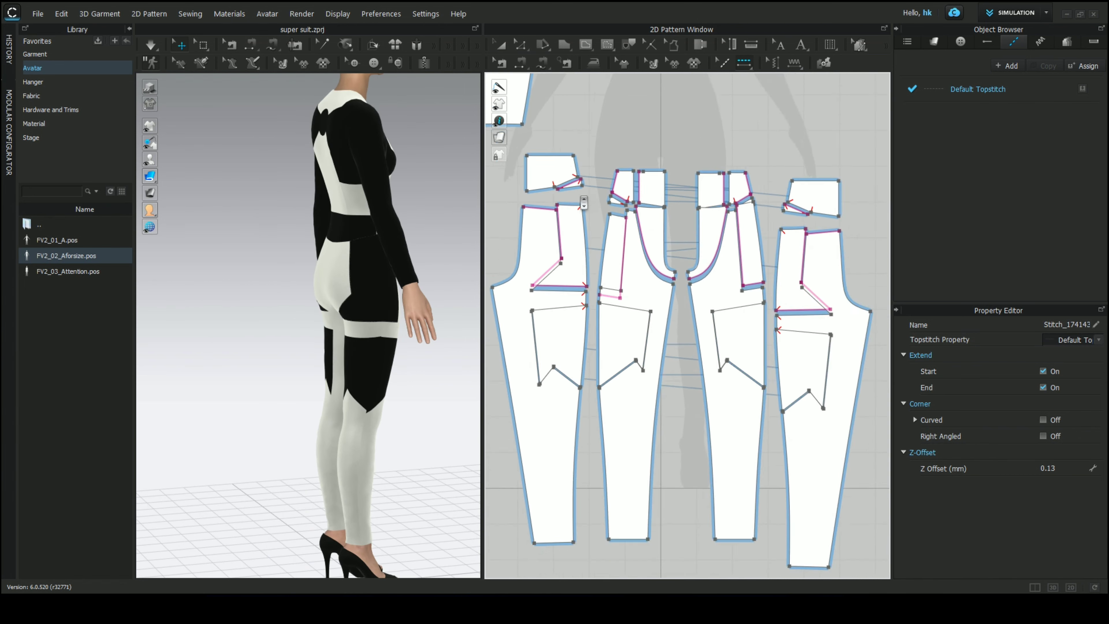
scroll(585, 227, up, 5)
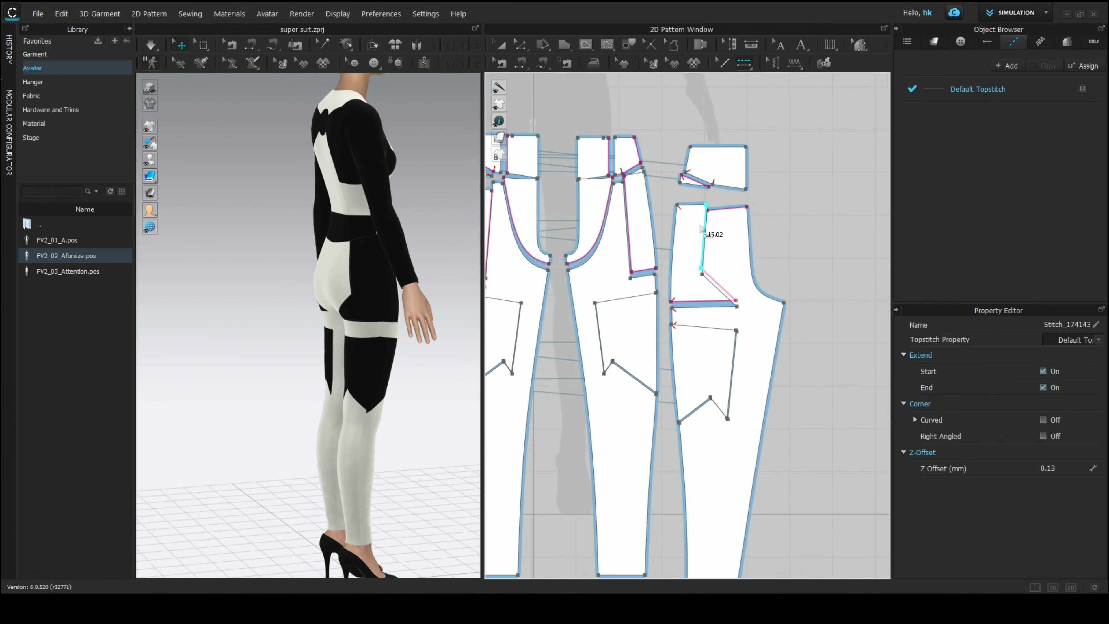
scroll(692, 227, down, 3)
scroll(525, 188, up, 3)
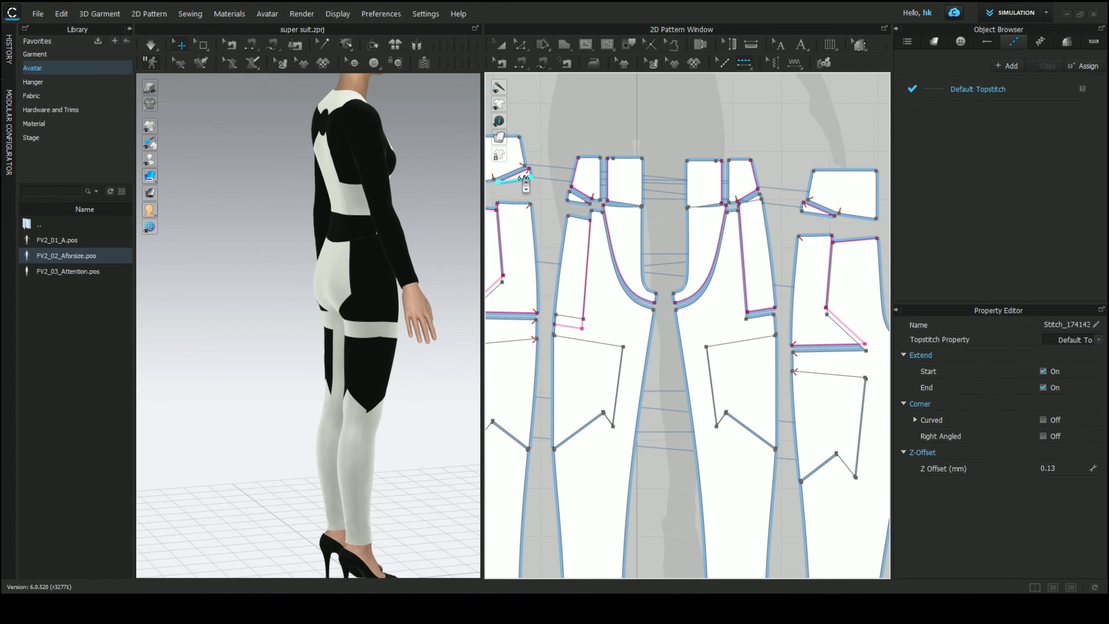
scroll(524, 194, up, 4)
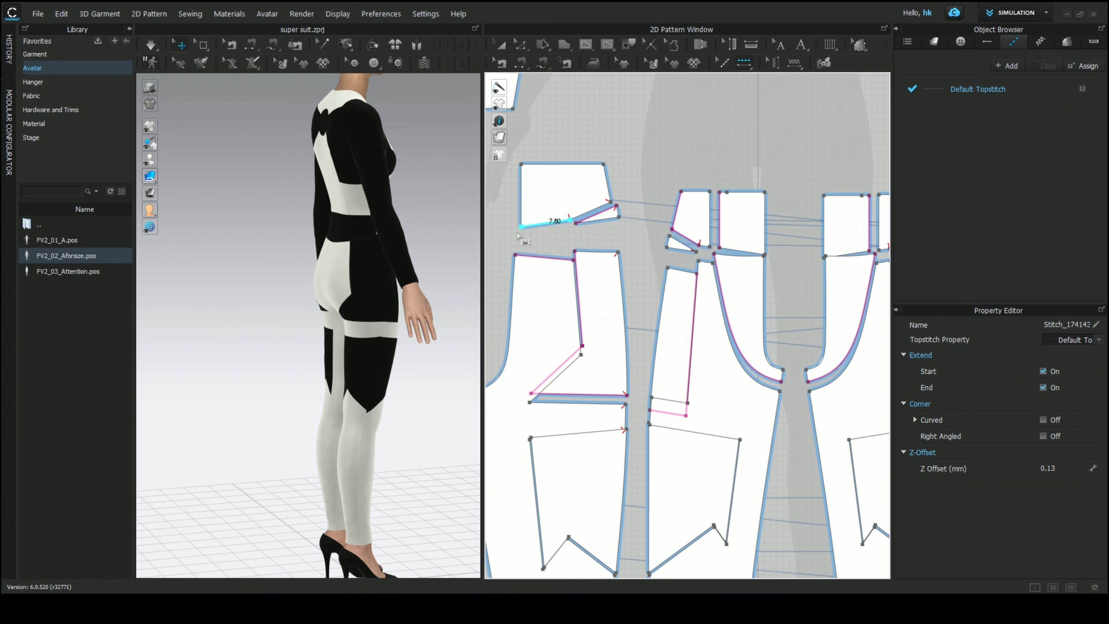
right_drag(396, 221, 249, 229)
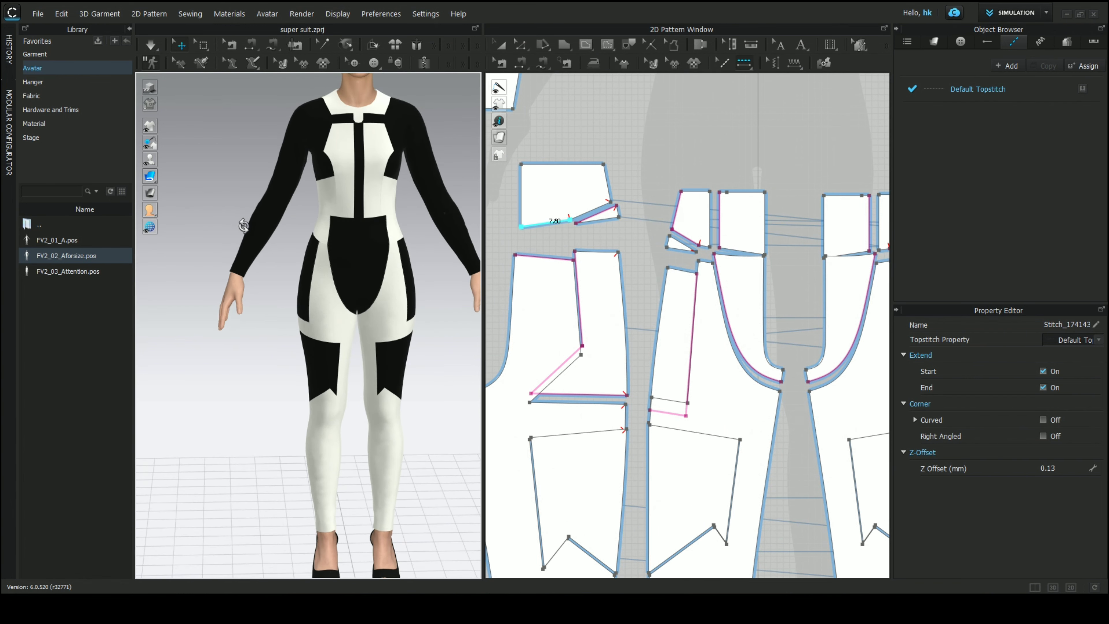
scroll(248, 228, down, 3)
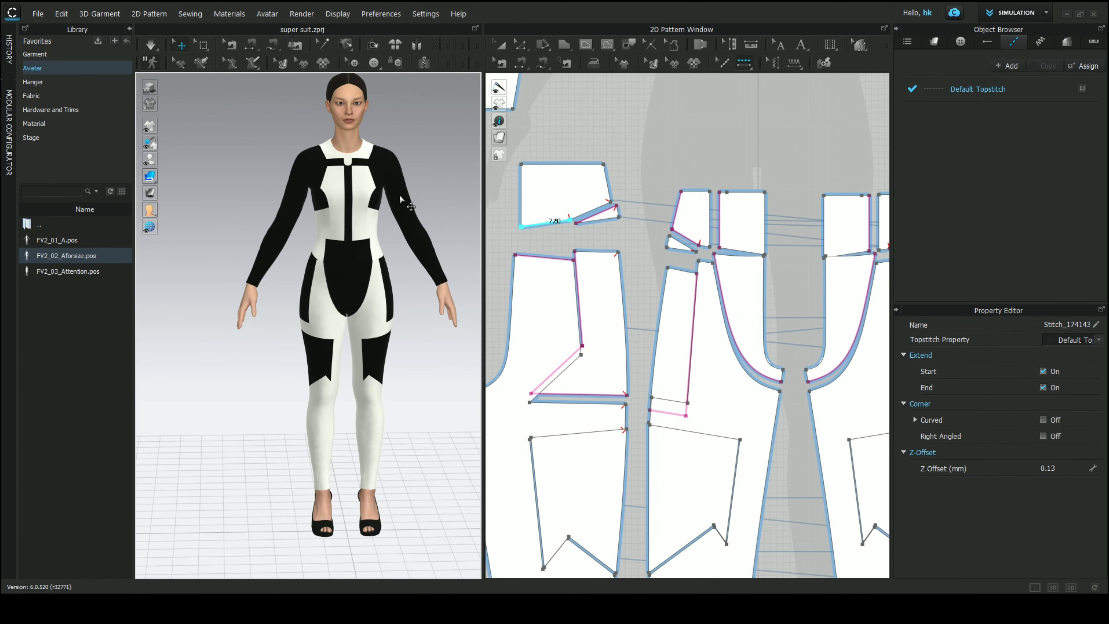
scroll(403, 191, up, 2)
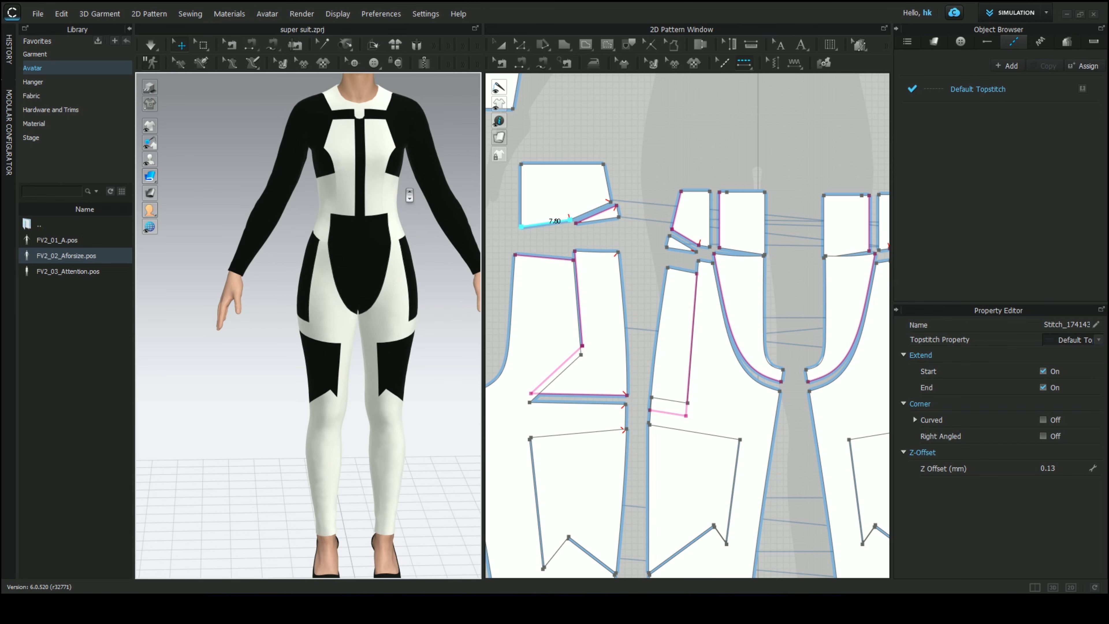
scroll(538, 374, down, 2)
scroll(538, 373, down, 2)
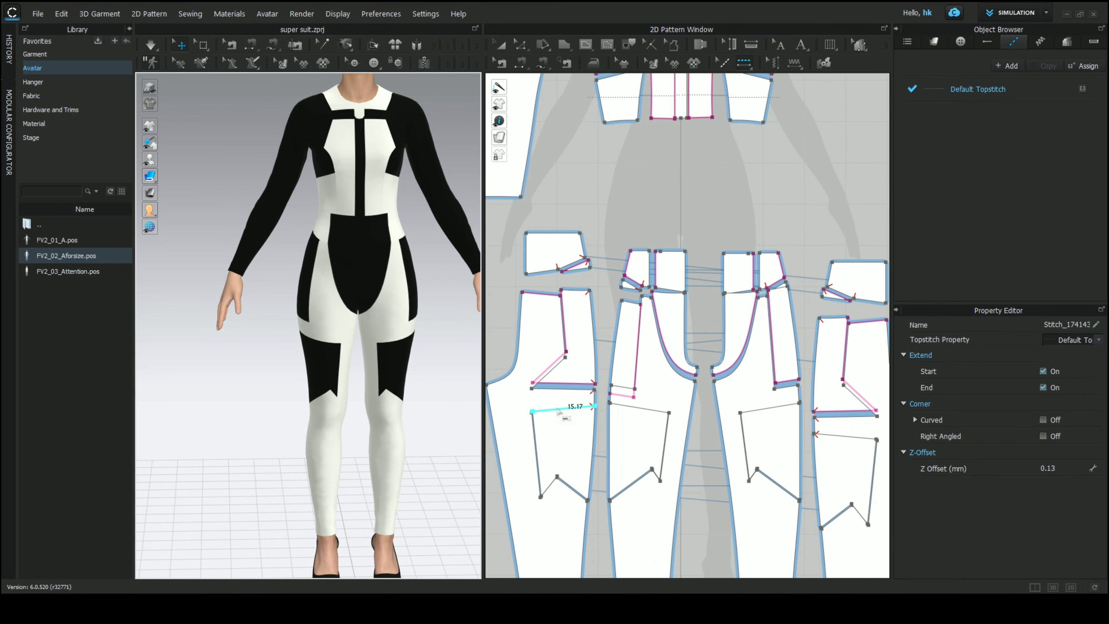
Topstitch the vertical line and the two lower zigzag lines of the back leg's knee panel.
click(536, 455)
click(549, 486)
click(570, 488)
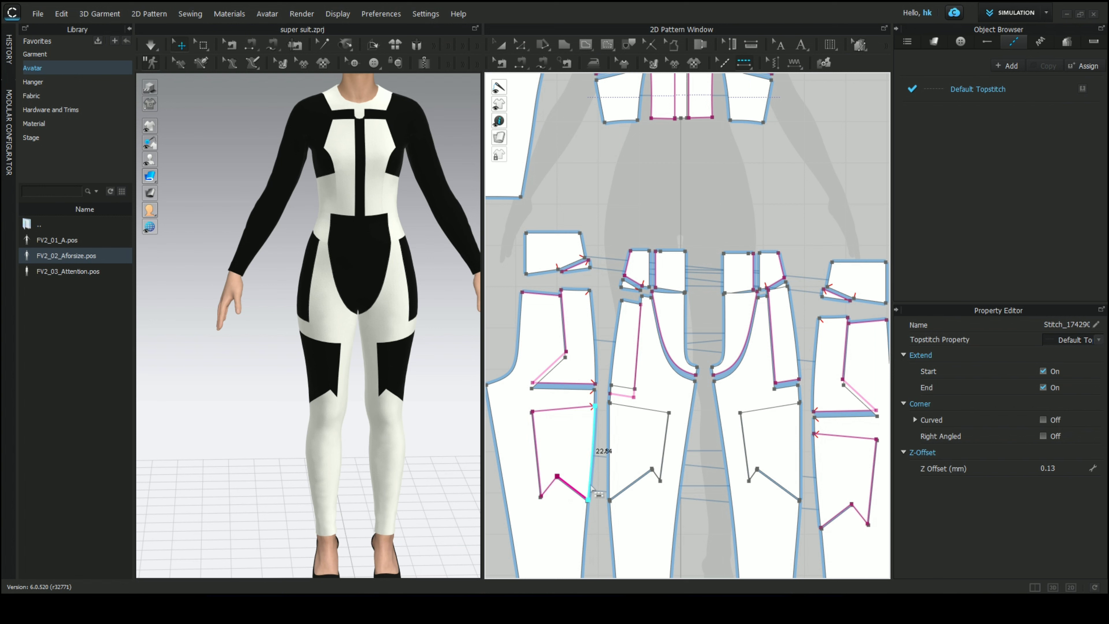
Topstitch the long lower diagonal, the vertical line and the upper line of the front leg's knee panel.
click(635, 480)
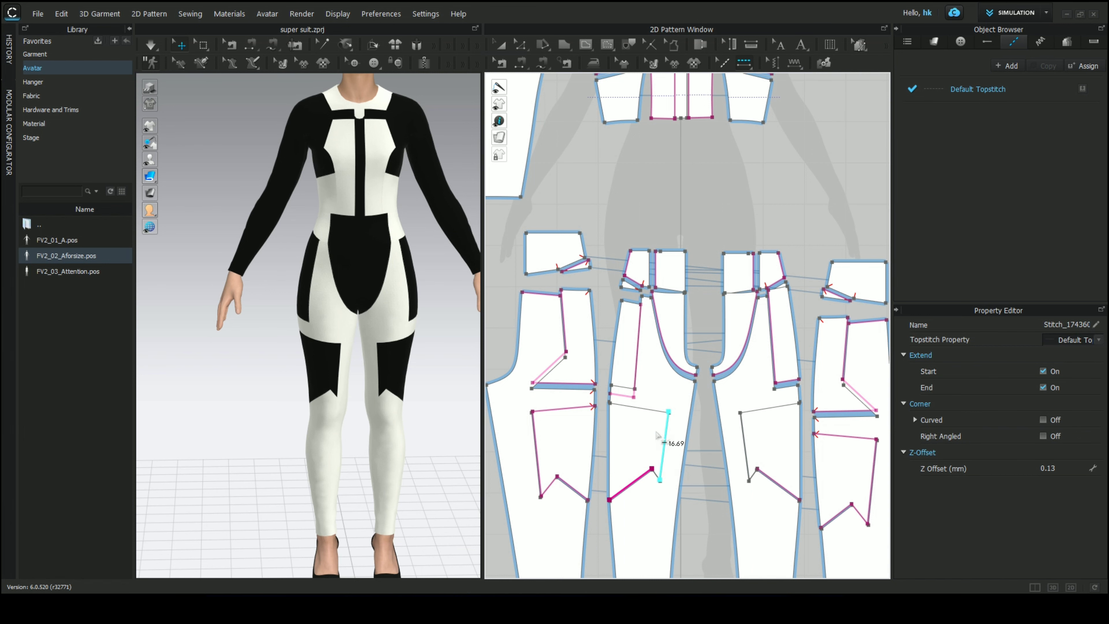
scroll(657, 435, up, 5)
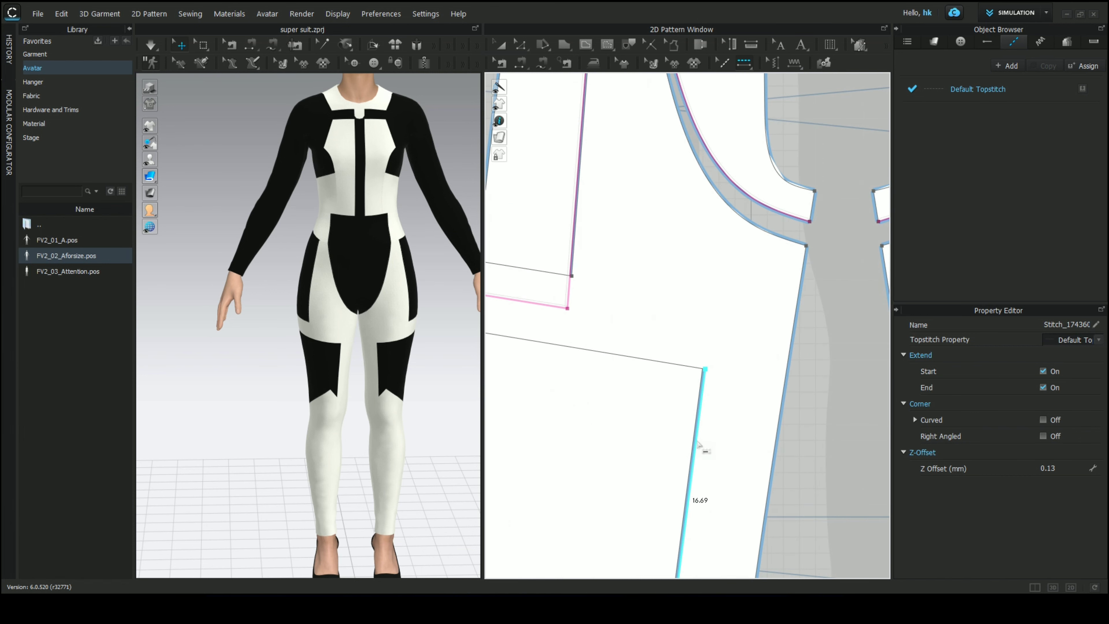
click(691, 447)
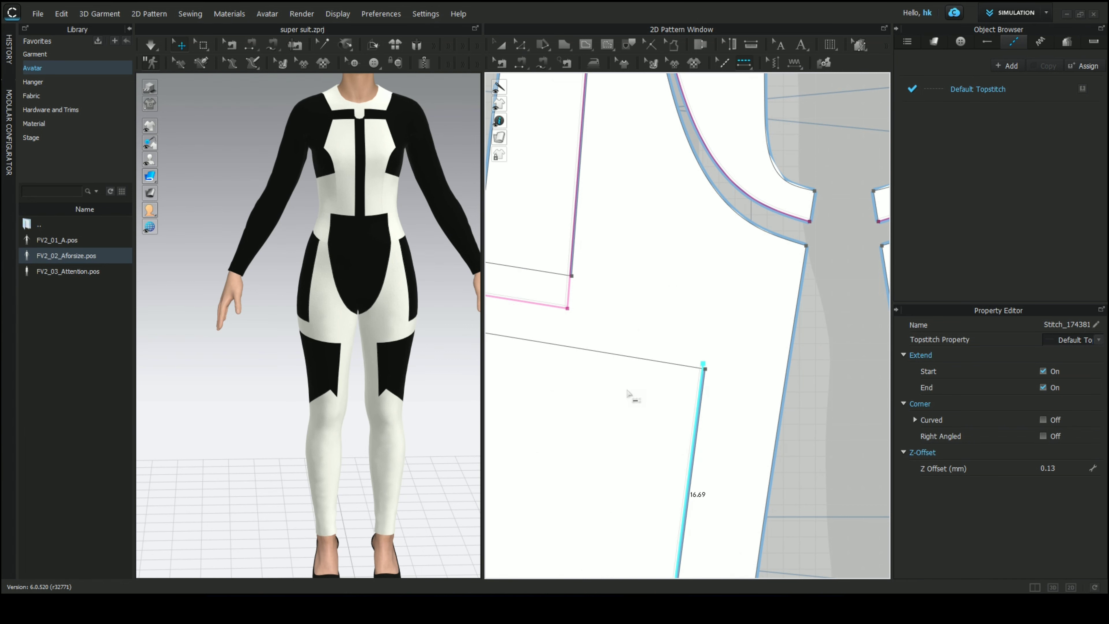
click(622, 353)
scroll(634, 386, down, 5)
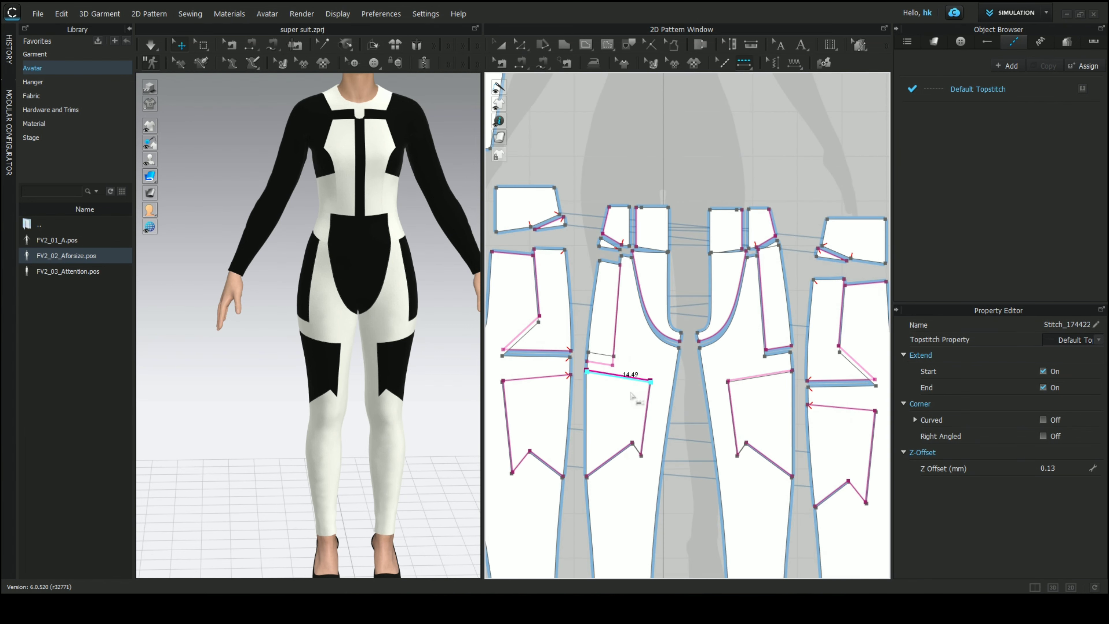
Examine the topstitched knee and hip panel lines on the front and back leg patterns.
scroll(527, 388, up, 5)
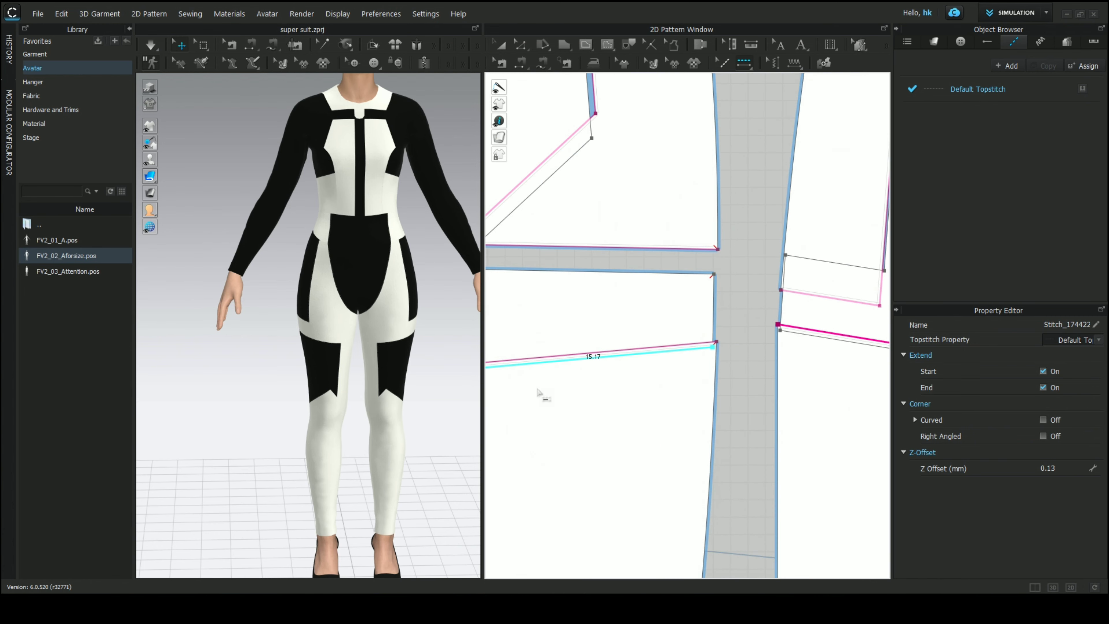
scroll(538, 392, down, 5)
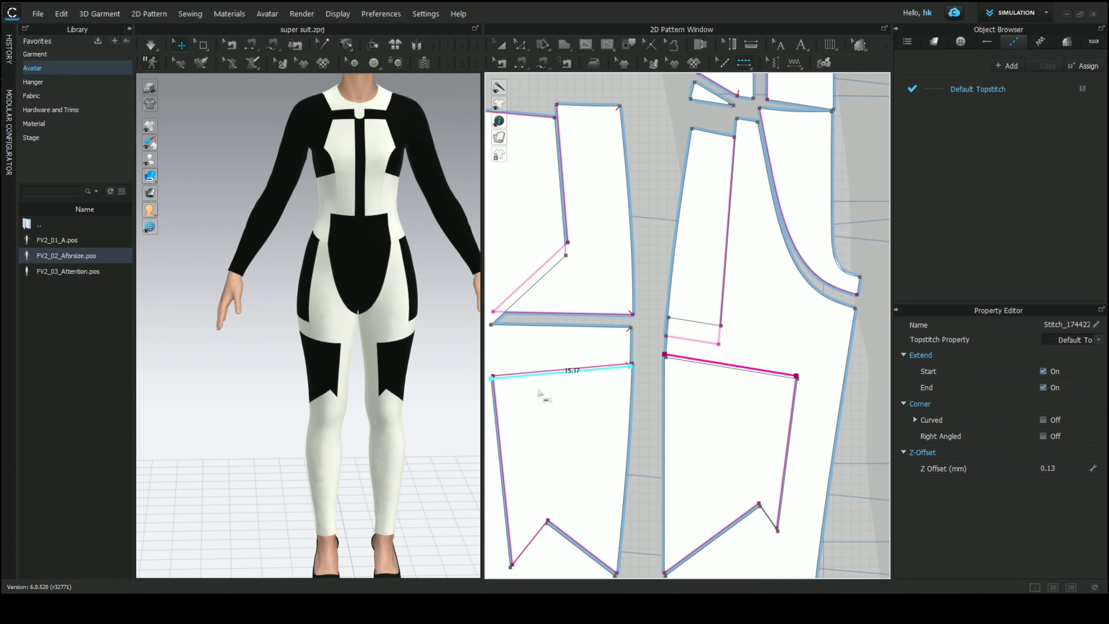
click(476, 430)
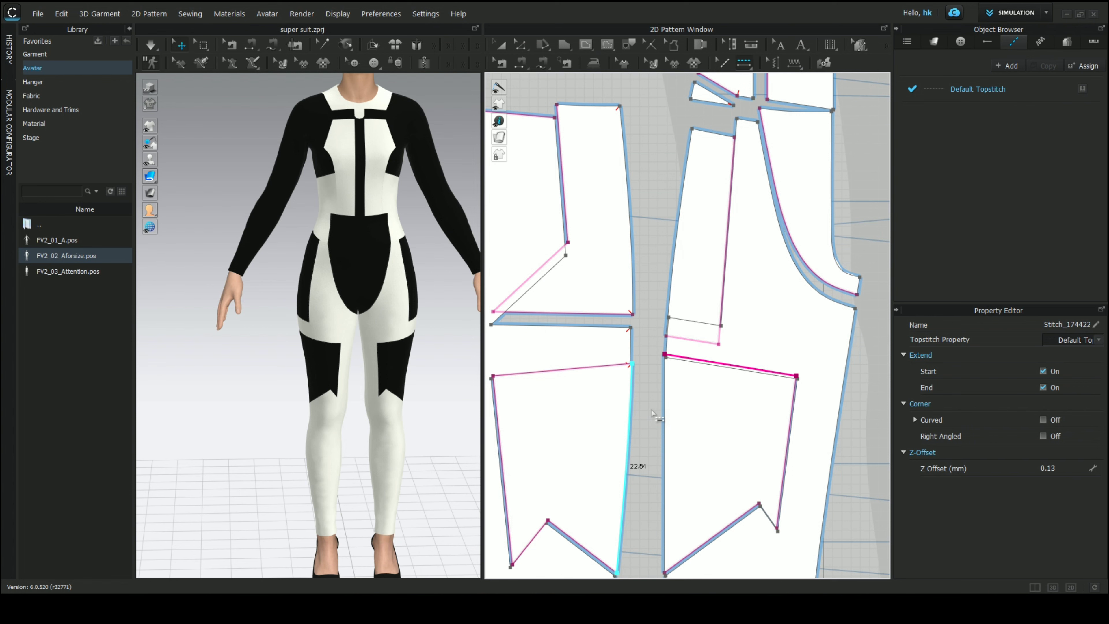
scroll(755, 398, down, 5)
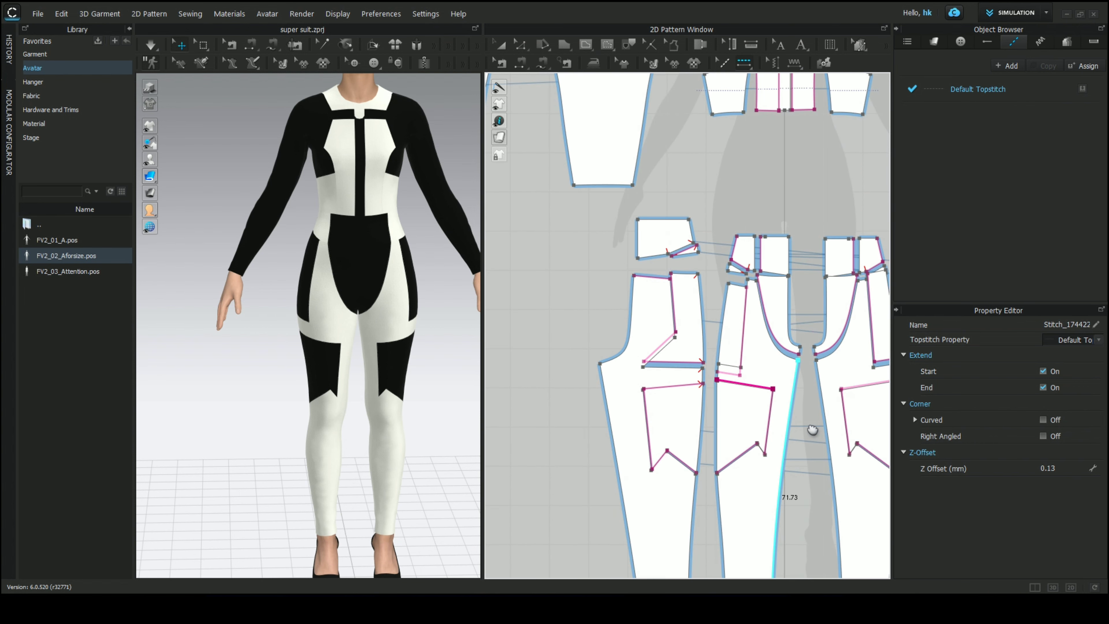
scroll(813, 430, down, 4)
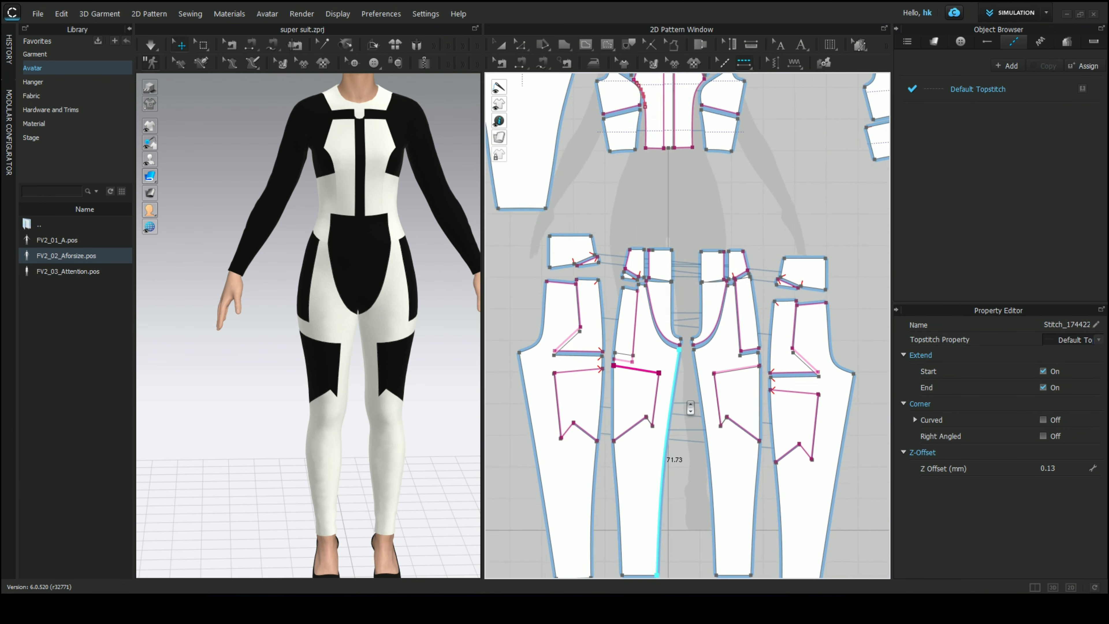
scroll(691, 393, up, 4)
scroll(692, 393, up, 2)
middle_drag(698, 401, 808, 498)
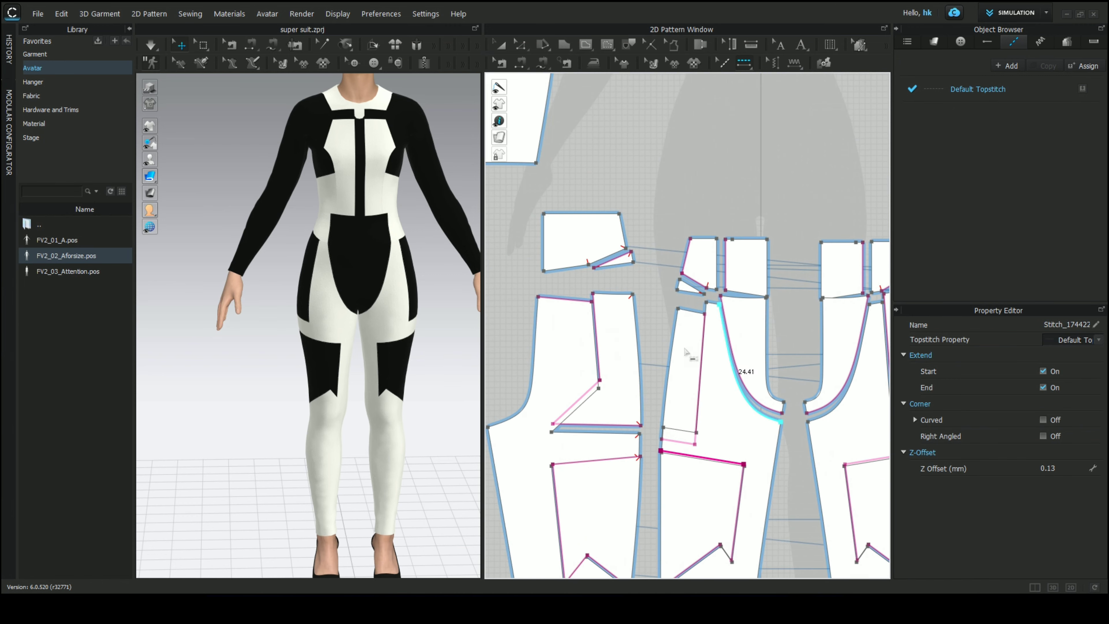
Delete both overlapping topstitches from the slanted edge of the small wedge below the back waist piece.
click(614, 264)
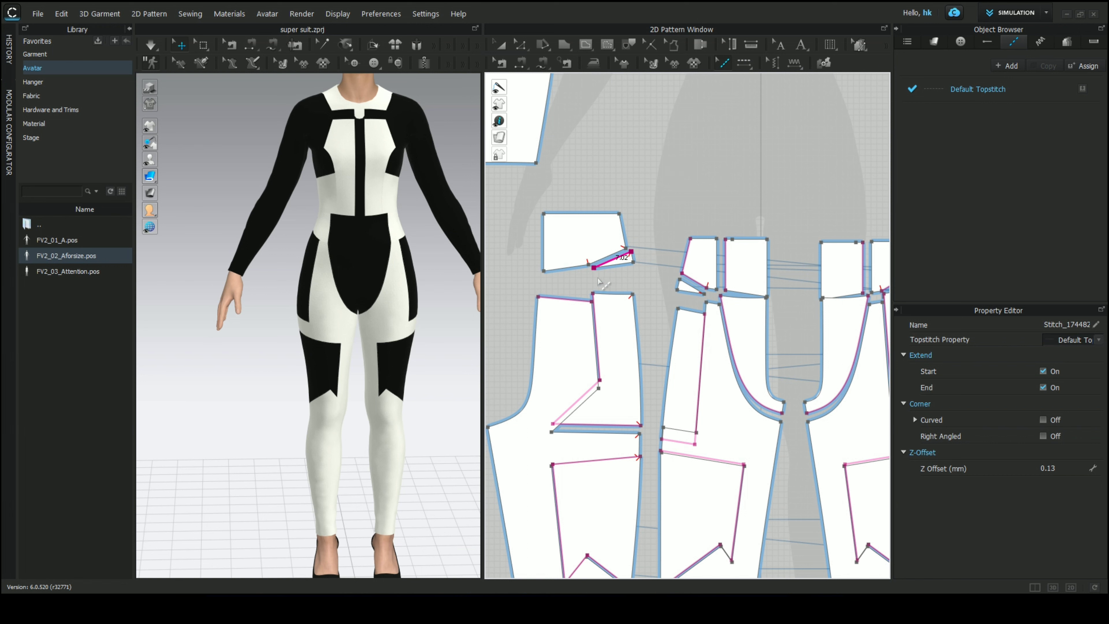
click(606, 288)
click(605, 265)
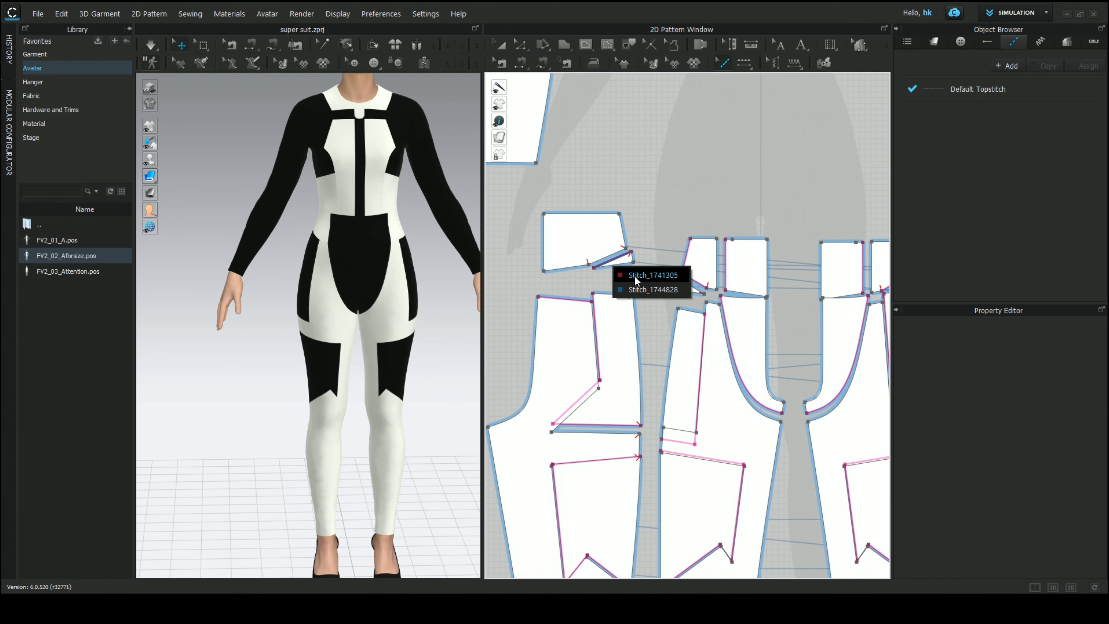
scroll(616, 276, up, 3)
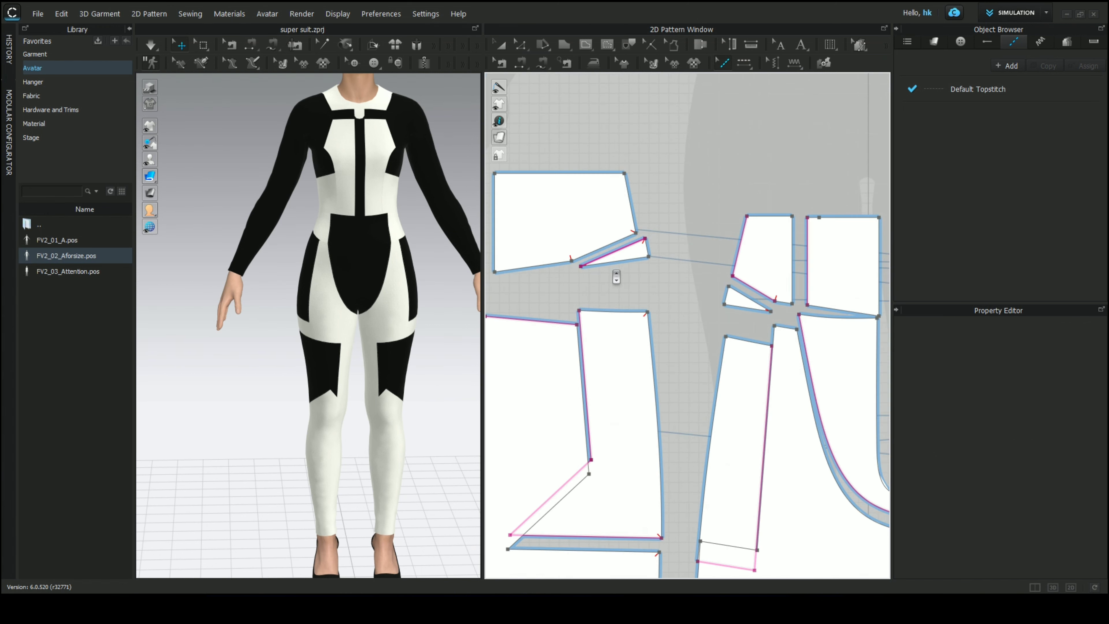
scroll(616, 277, up, 3)
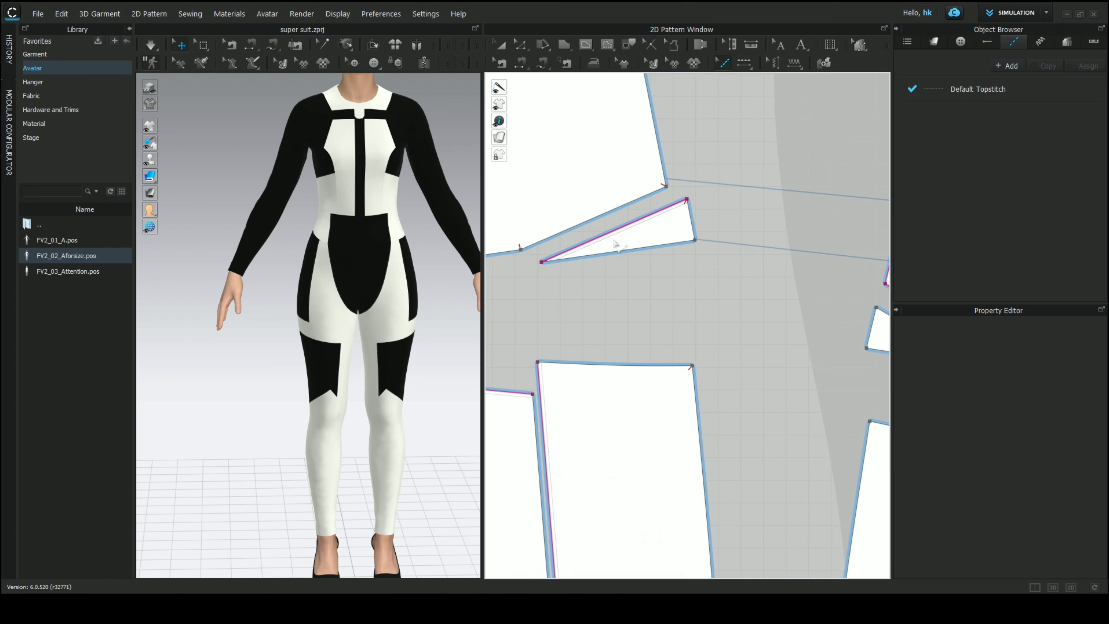
click(632, 232)
right_click(624, 227)
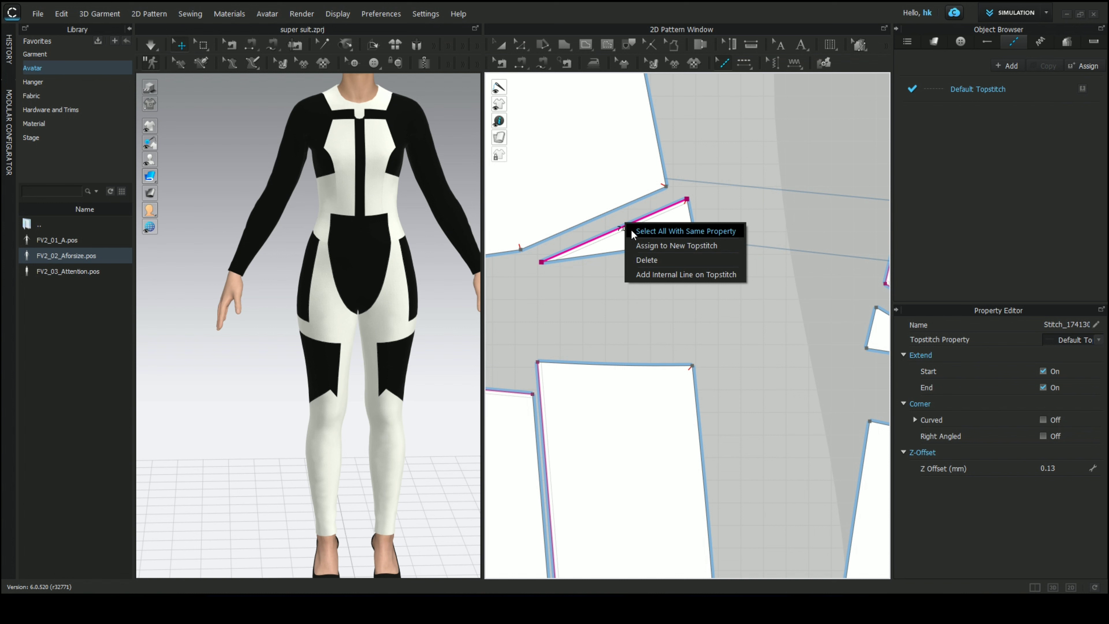
click(642, 255)
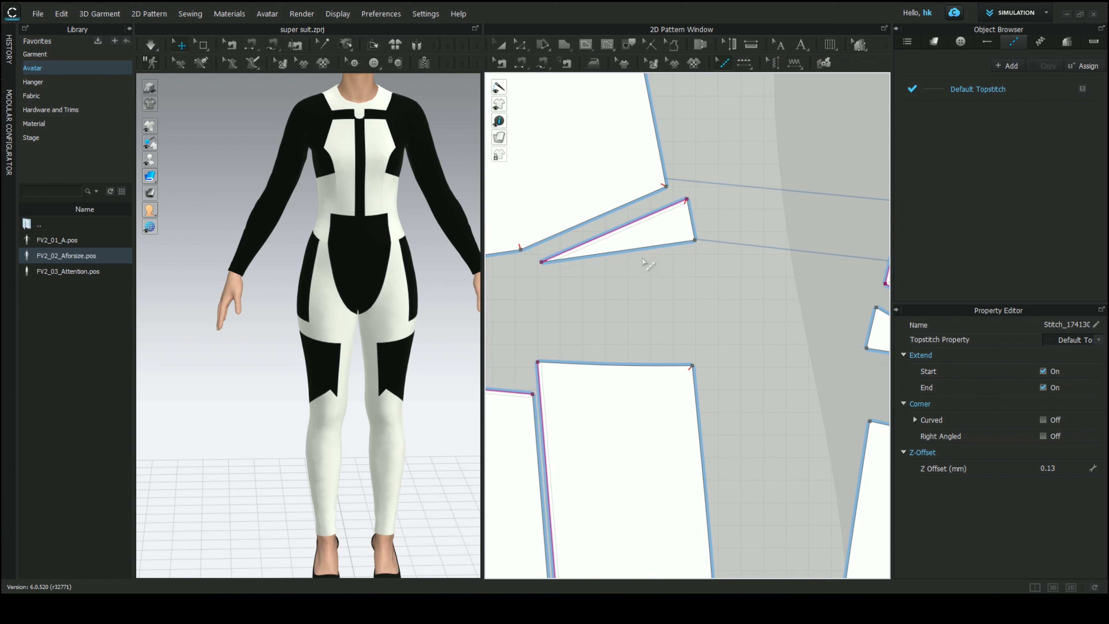
click(601, 237)
right_click(602, 237)
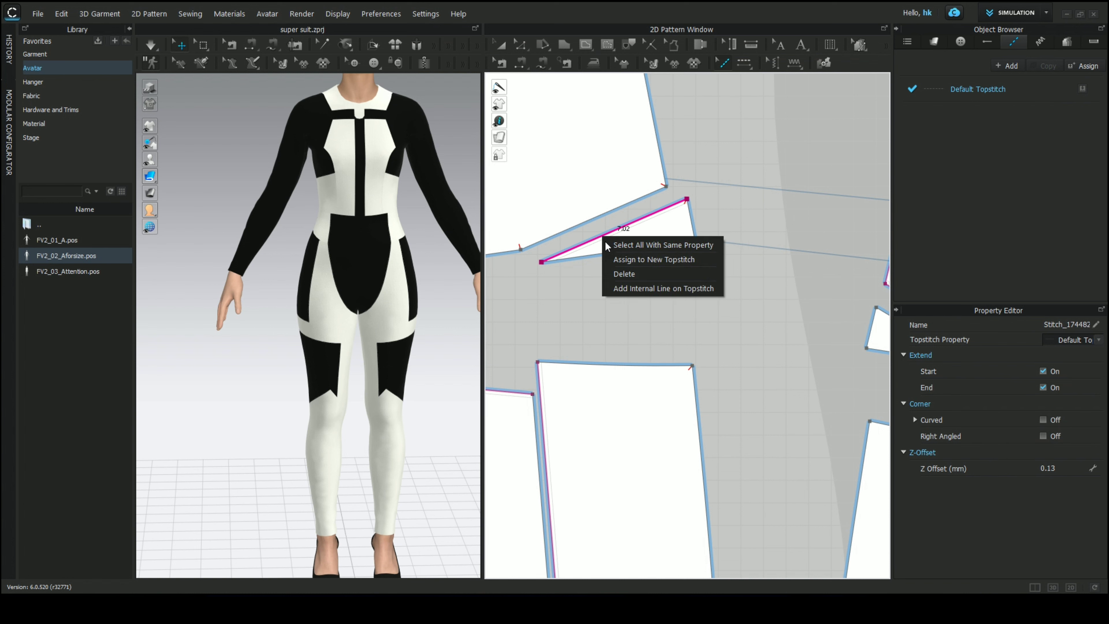
click(626, 272)
Simulate the suit on the avatar and inspect its seams up close from the hips to the chest.
scroll(619, 273, down, 4)
scroll(614, 272, down, 3)
mouse_move(424, 295)
right_down()
mouse_move(575, 295)
mouse_move(393, 289)
mouse_move(421, 274)
right_up()
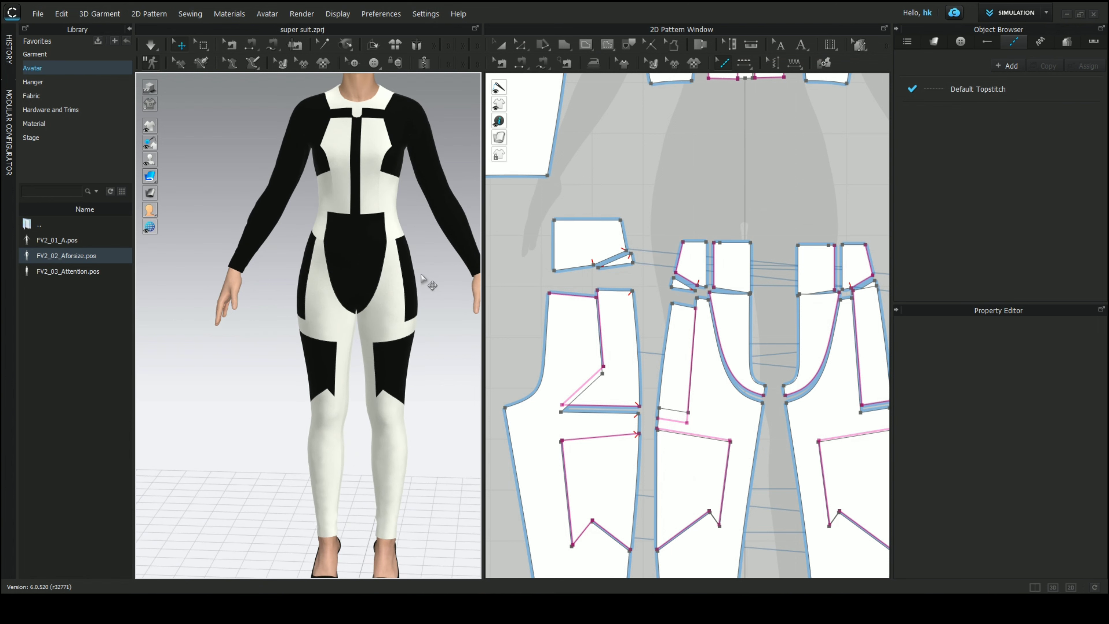
key(space)
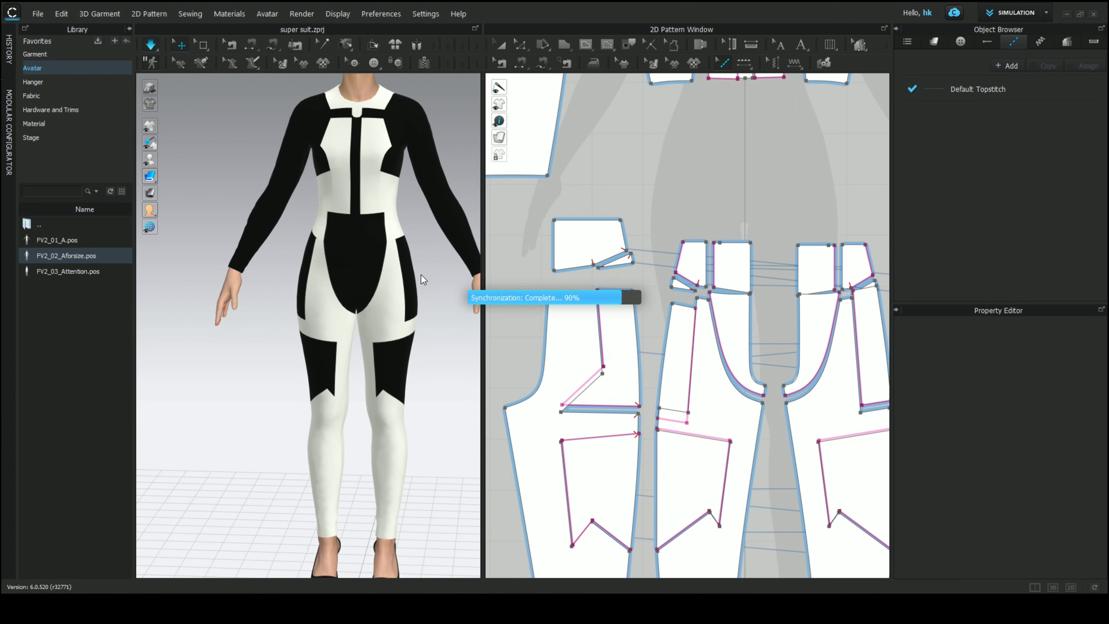
scroll(386, 148, down, 2)
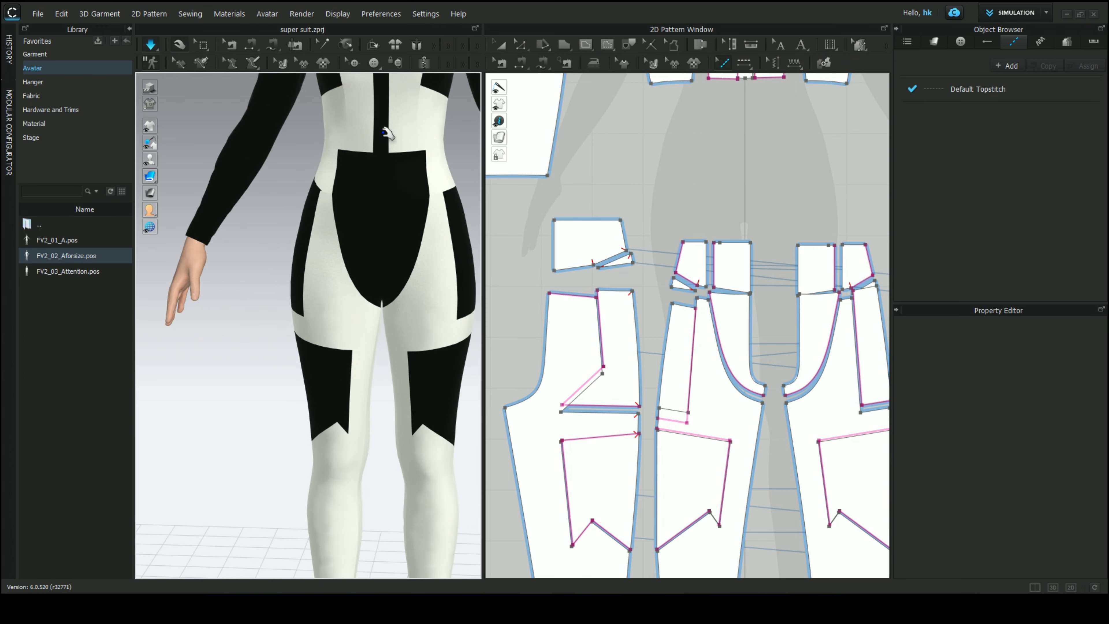
middle_drag(327, 205, 214, 379)
scroll(307, 154, down, 2)
scroll(308, 154, down, 2)
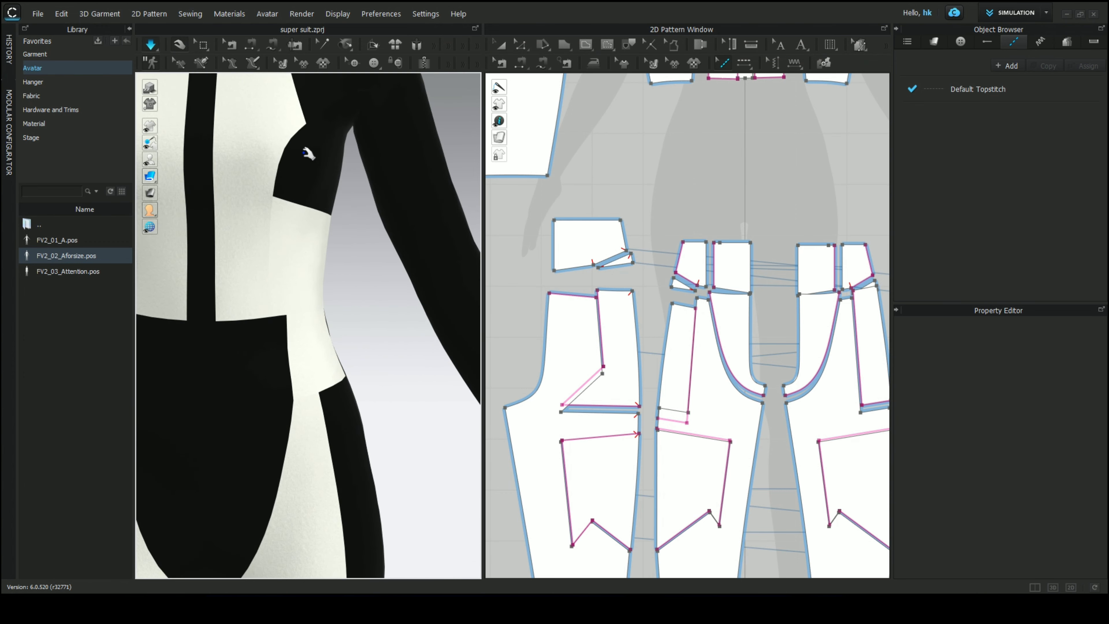
middle_drag(308, 154, 299, 378)
scroll(286, 278, down, 4)
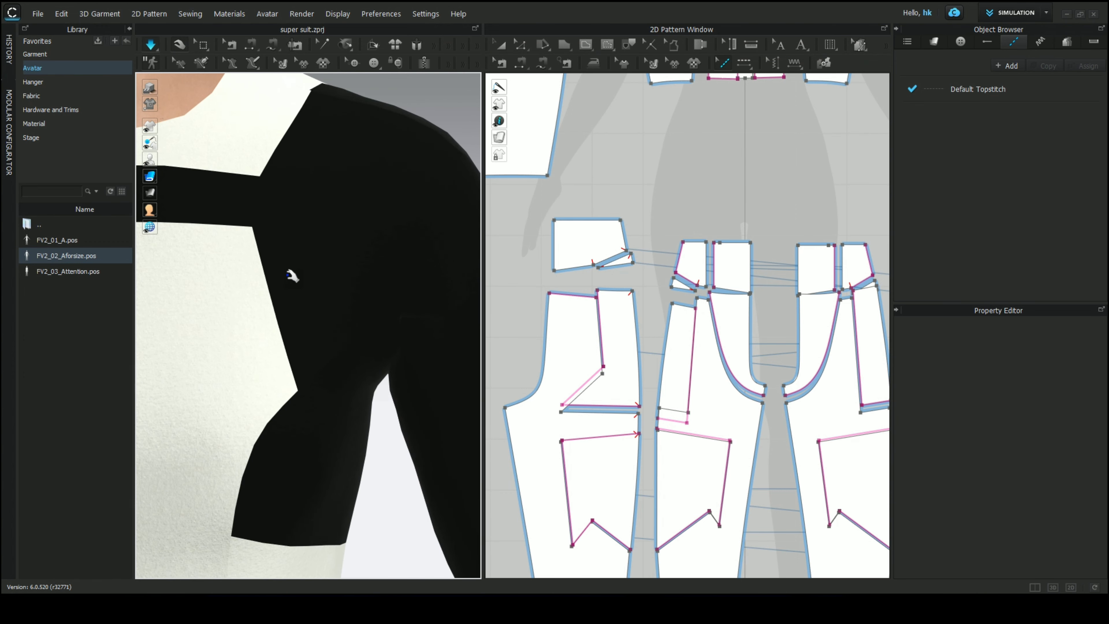
middle_drag(287, 275, 387, 314)
scroll(391, 311, down, 2)
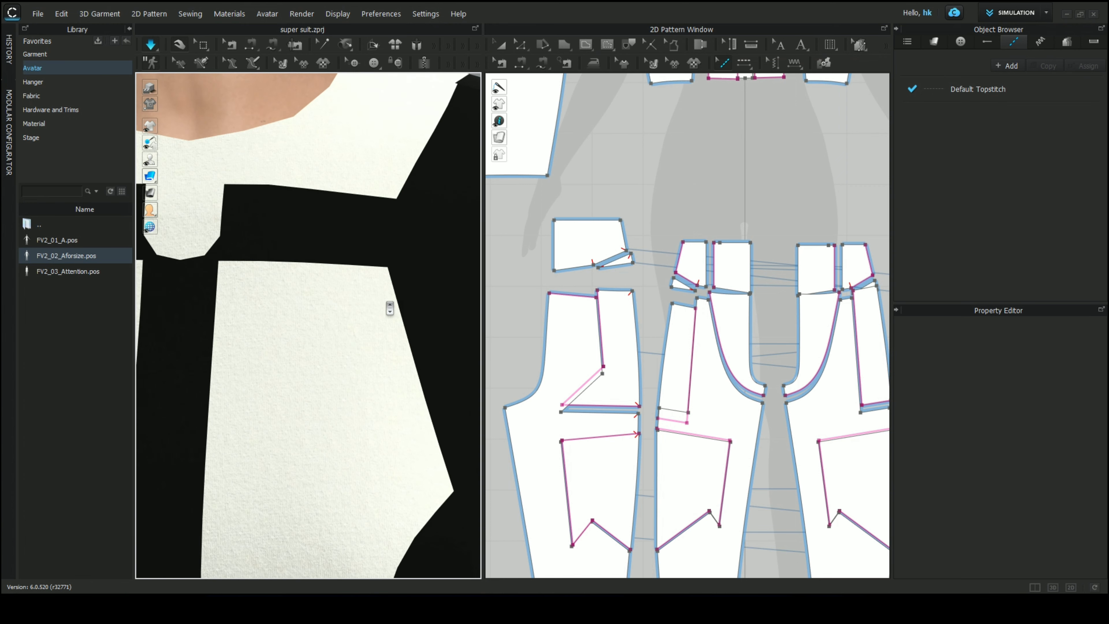
key(space)
Set the material color of the Default Topstitch to black (000000).
click(917, 89)
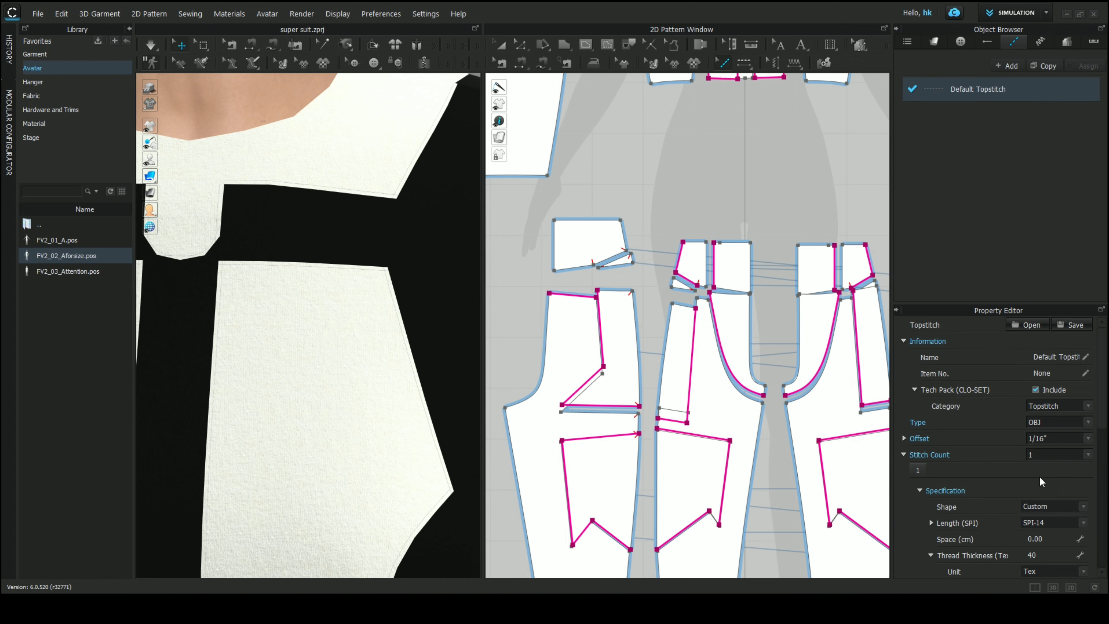
scroll(1037, 498, down, 3)
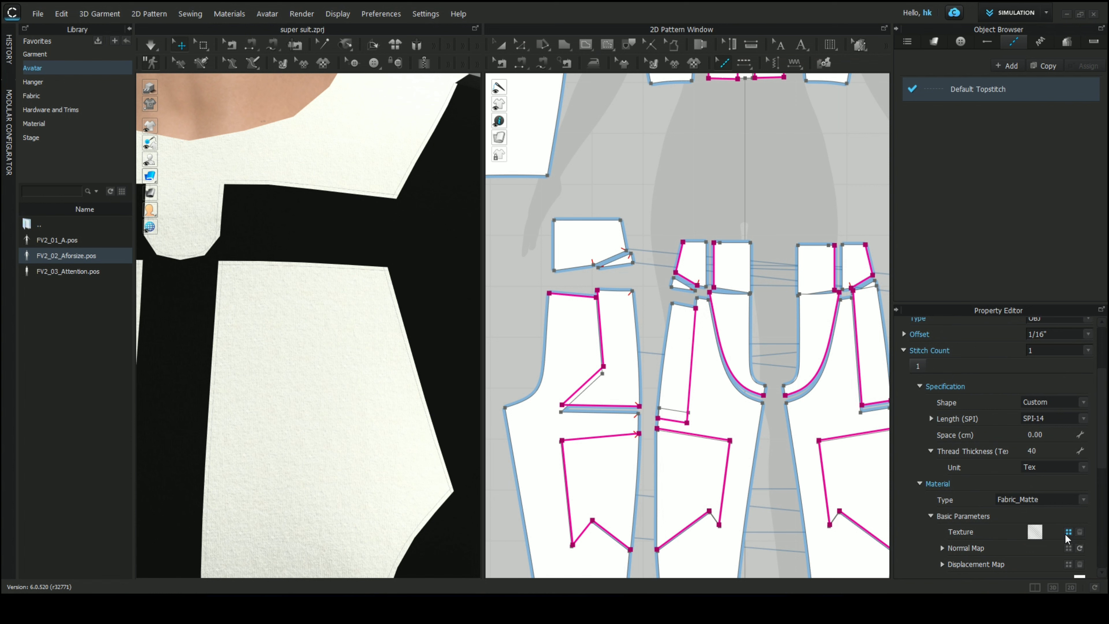
scroll(1037, 527, down, 3)
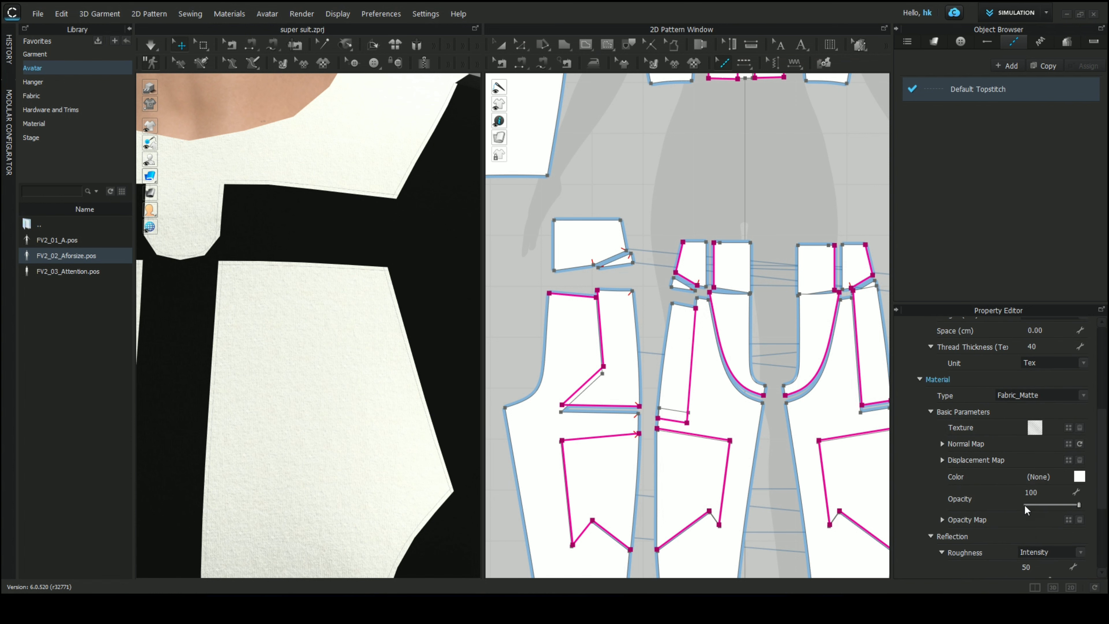
click(1079, 476)
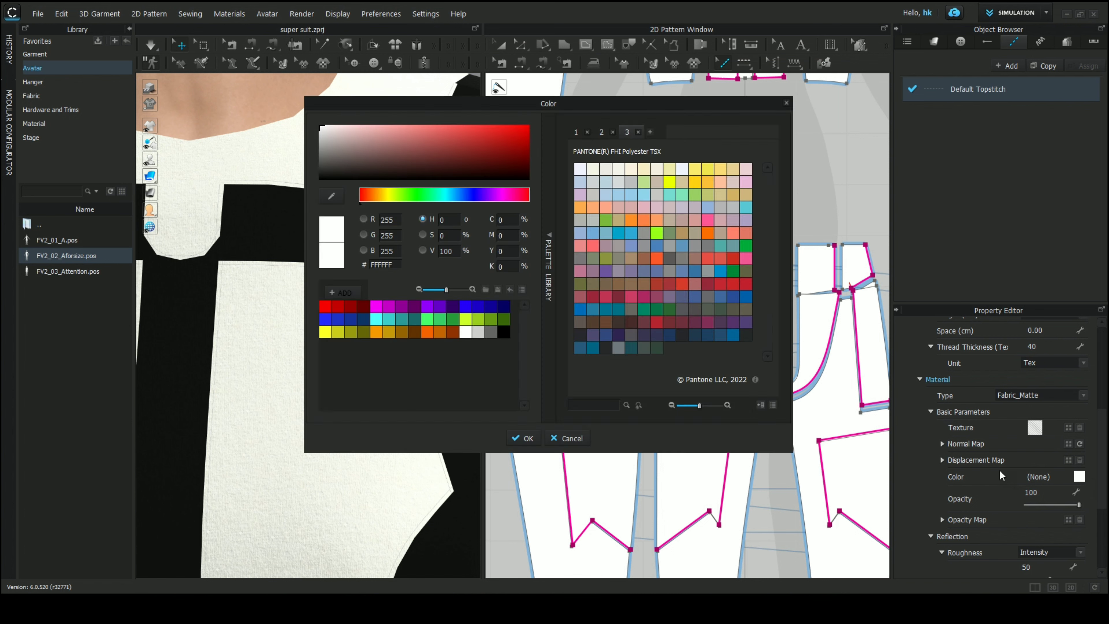
click(504, 331)
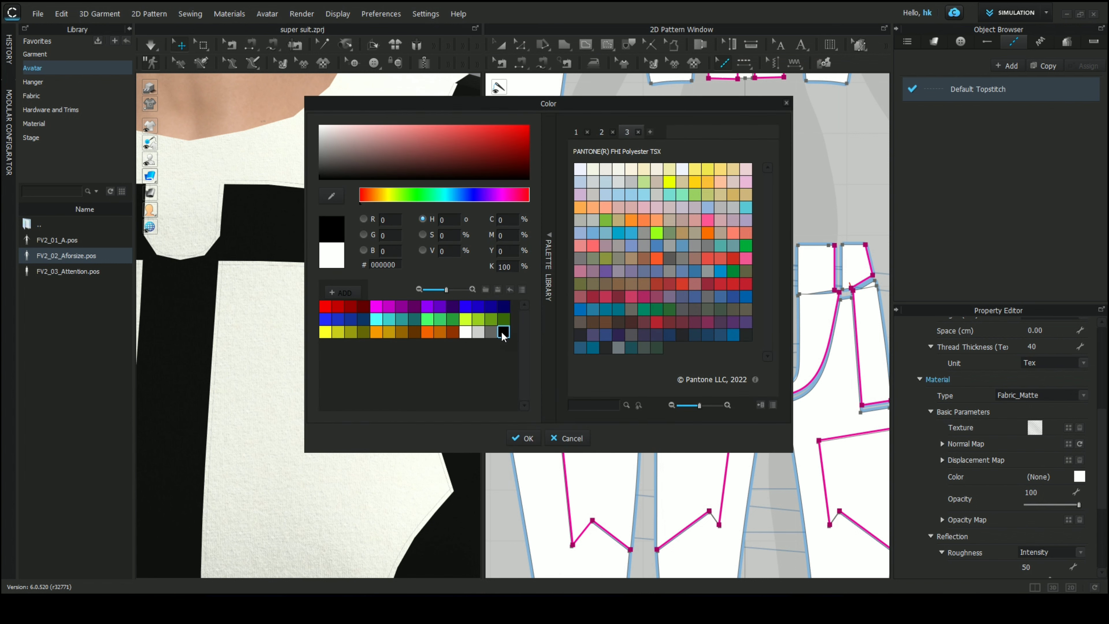
click(527, 438)
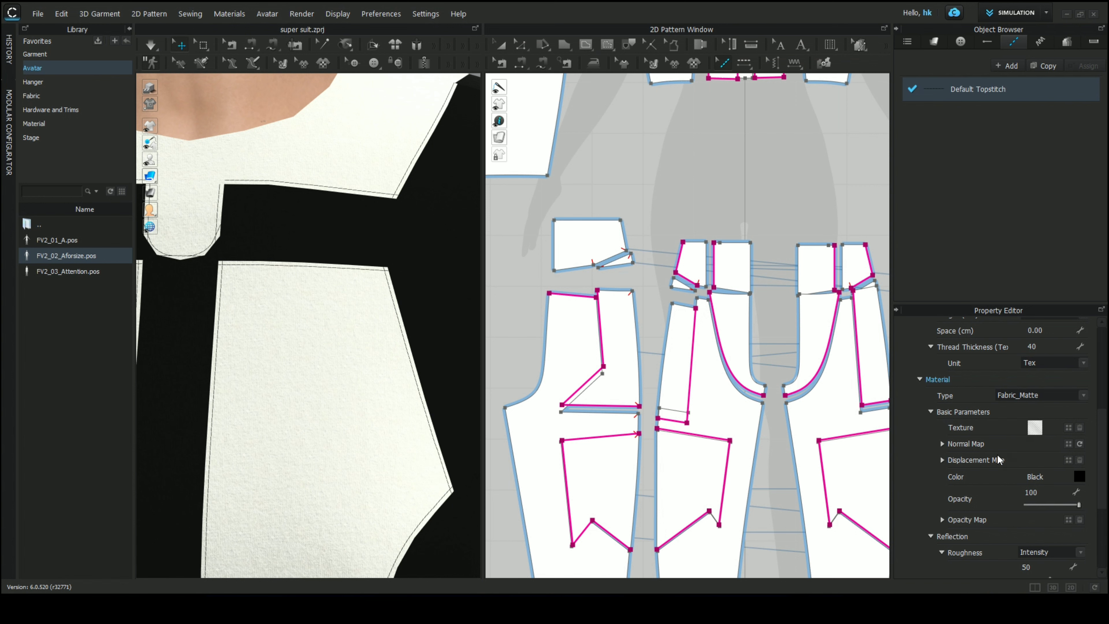
Review the Default Topstitch's material, reflection, configuration and stitch specification settings.
scroll(953, 515, down, 3)
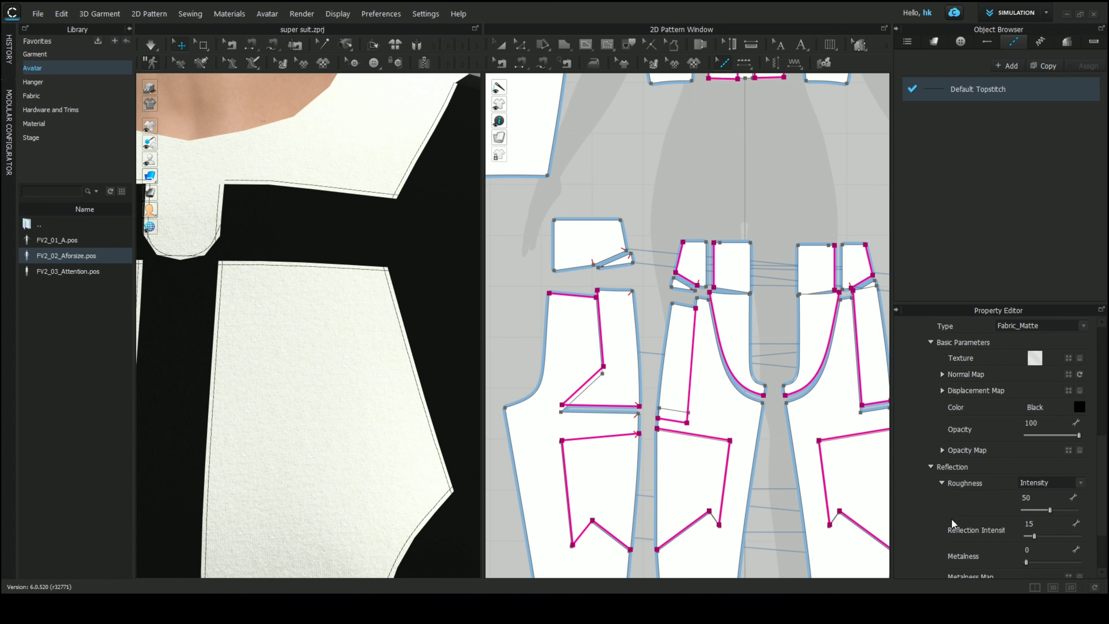
scroll(975, 526, down, 3)
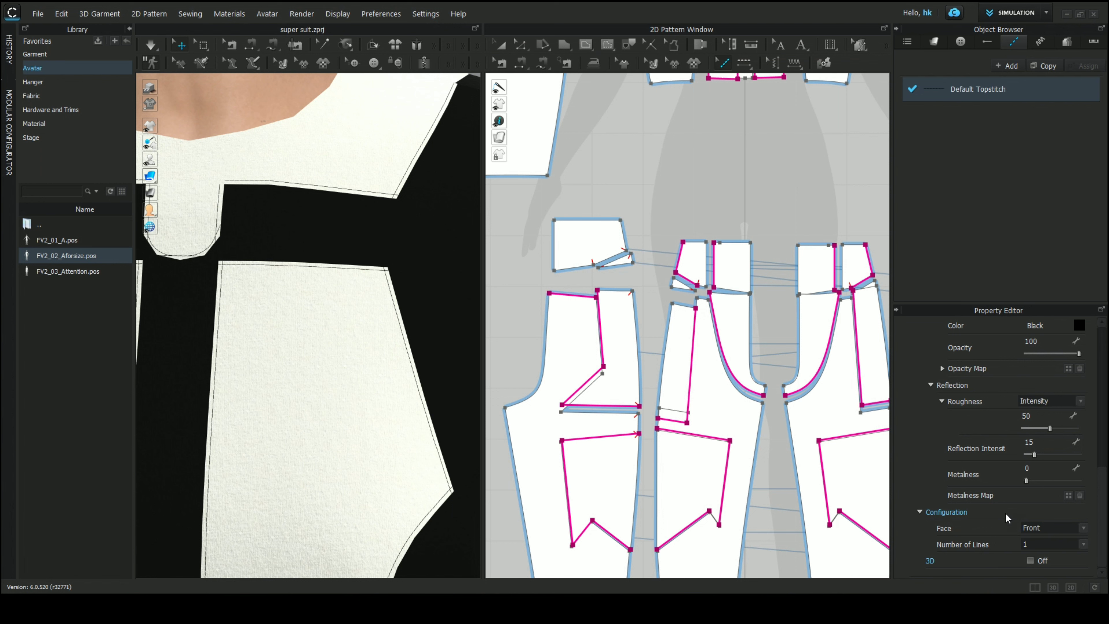
scroll(1012, 495, up, 2)
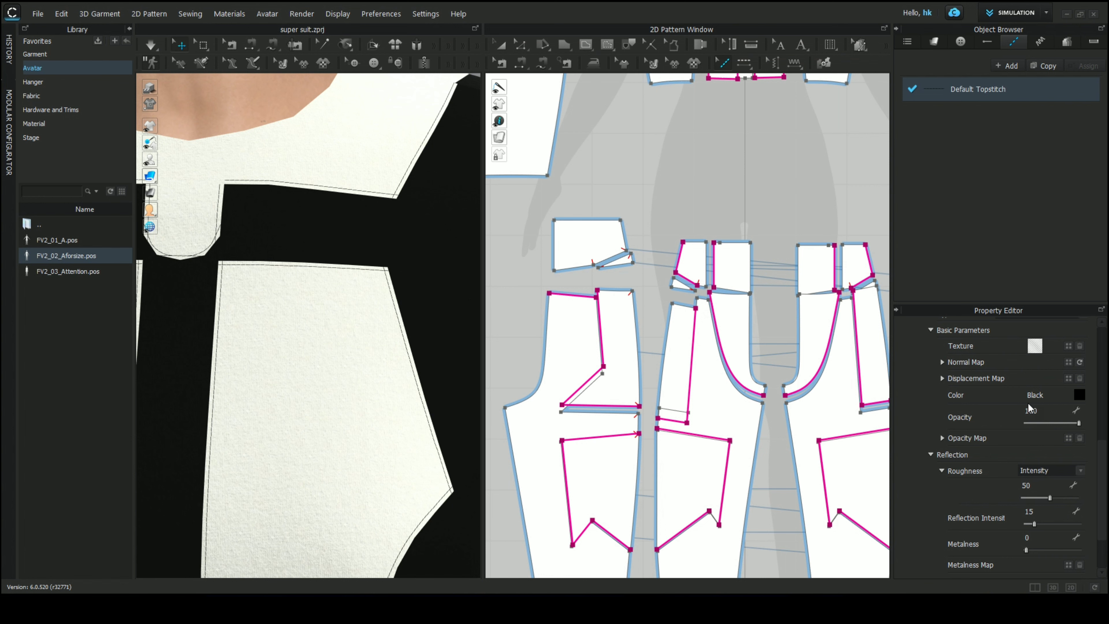
scroll(1015, 402, up, 2)
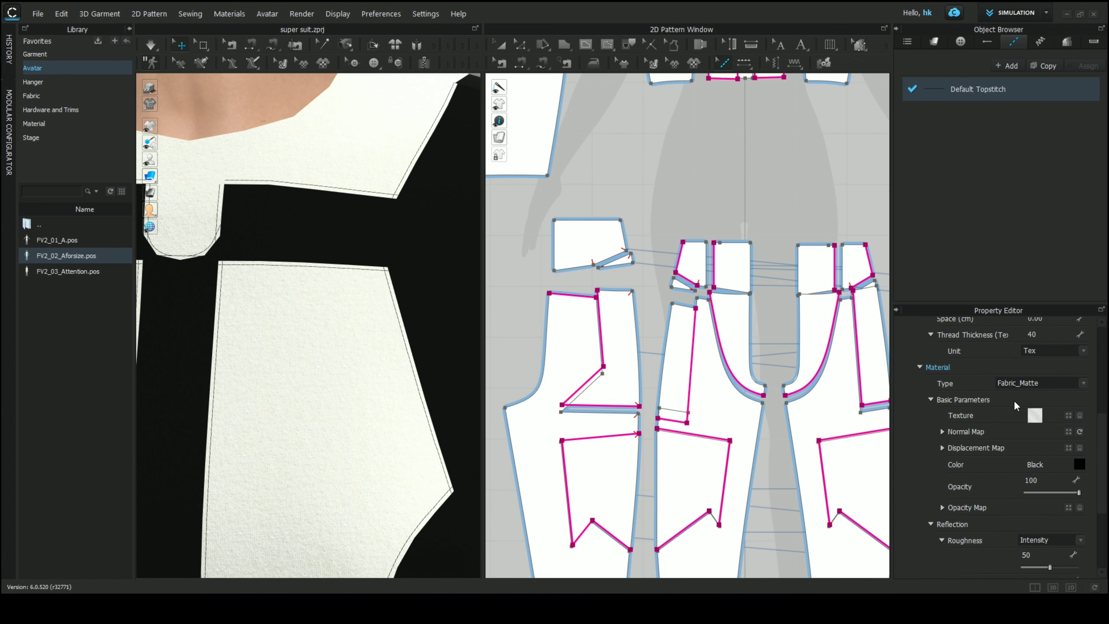
scroll(1002, 398, up, 2)
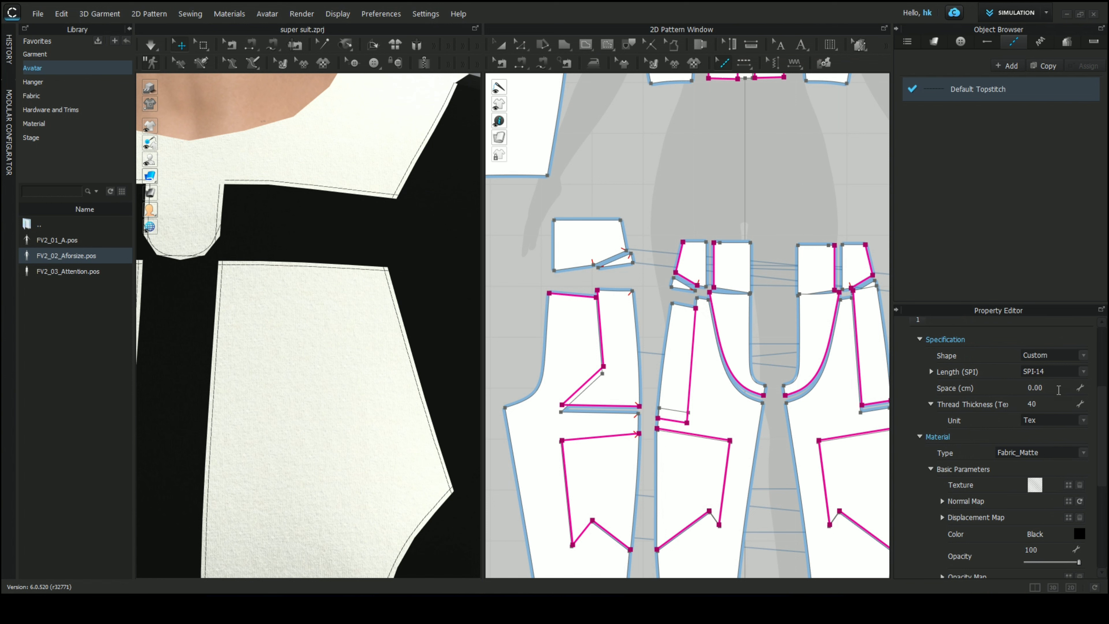
Check the available stitch shapes for the Default Topstitch, keep Custom, and set its stitch length to SPI-10.
click(1084, 355)
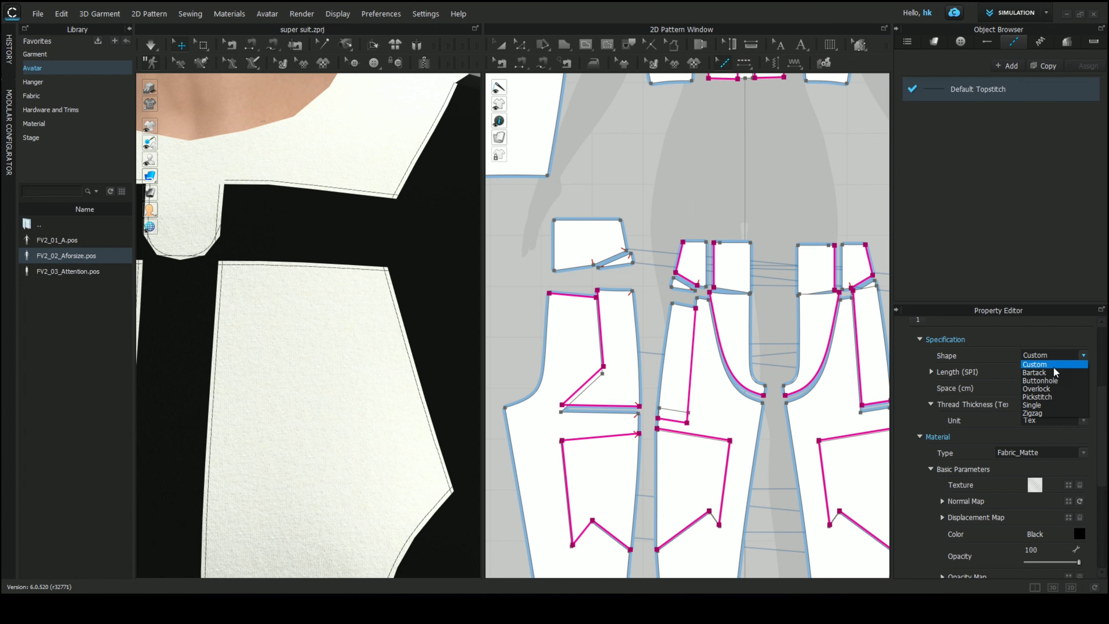
click(1066, 335)
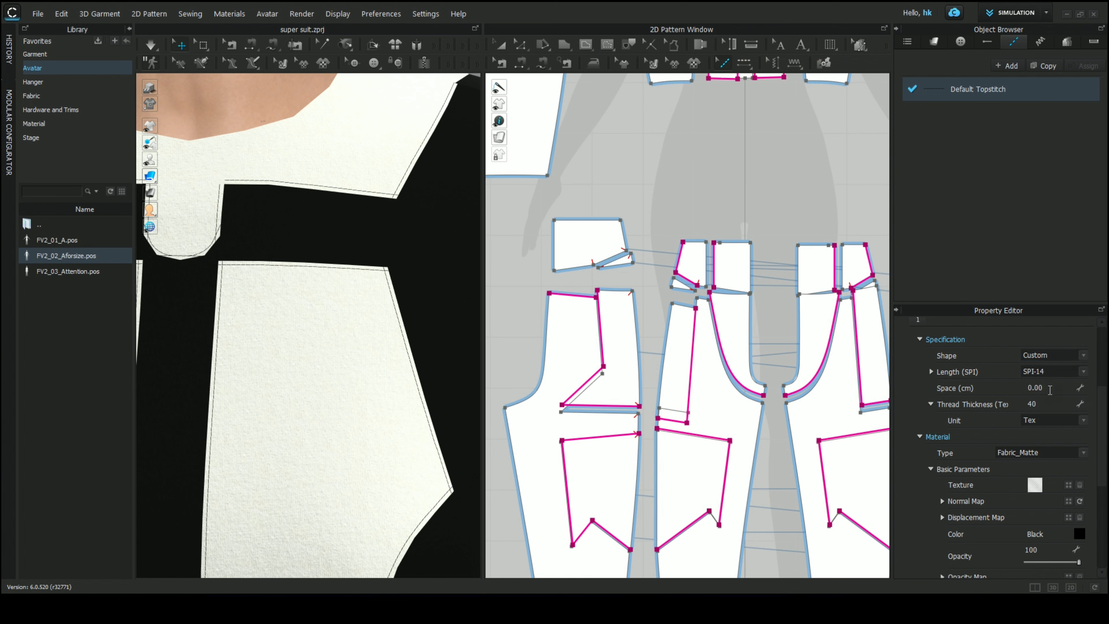
click(1083, 372)
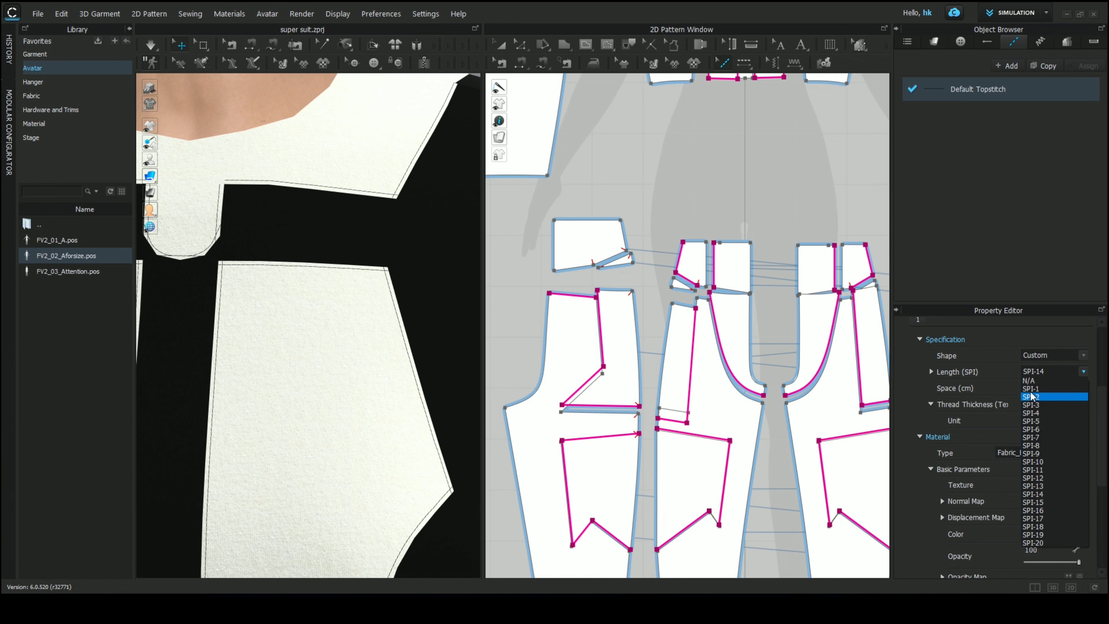
click(1036, 461)
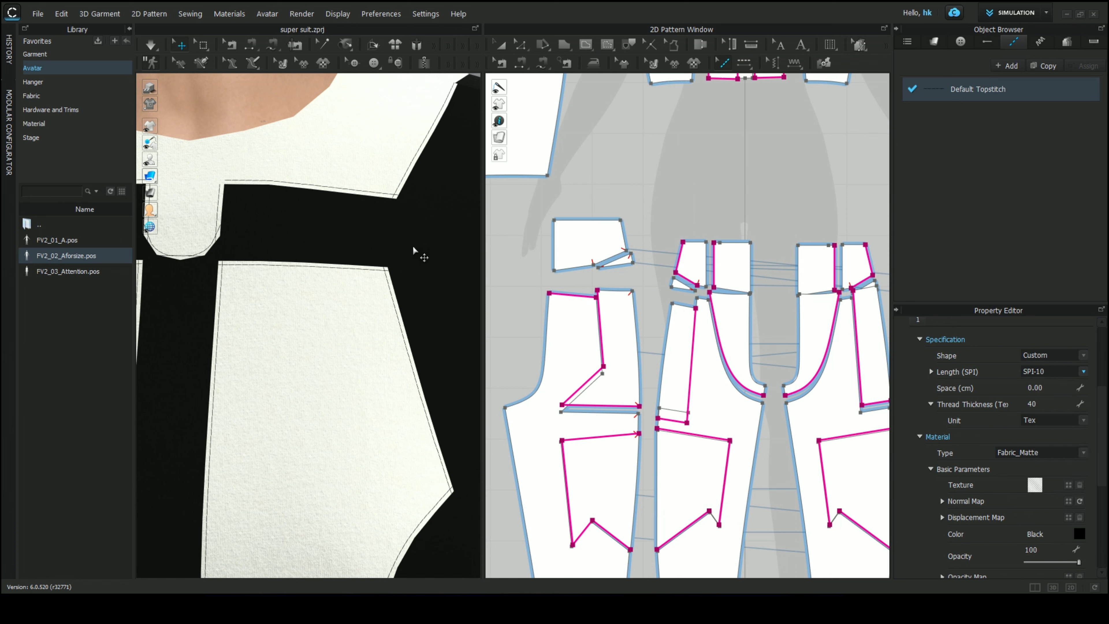
Examine the topstitch lines around the rounded center tab of the front yoke and select the short stitch on its straight side.
scroll(789, 105, down, 5)
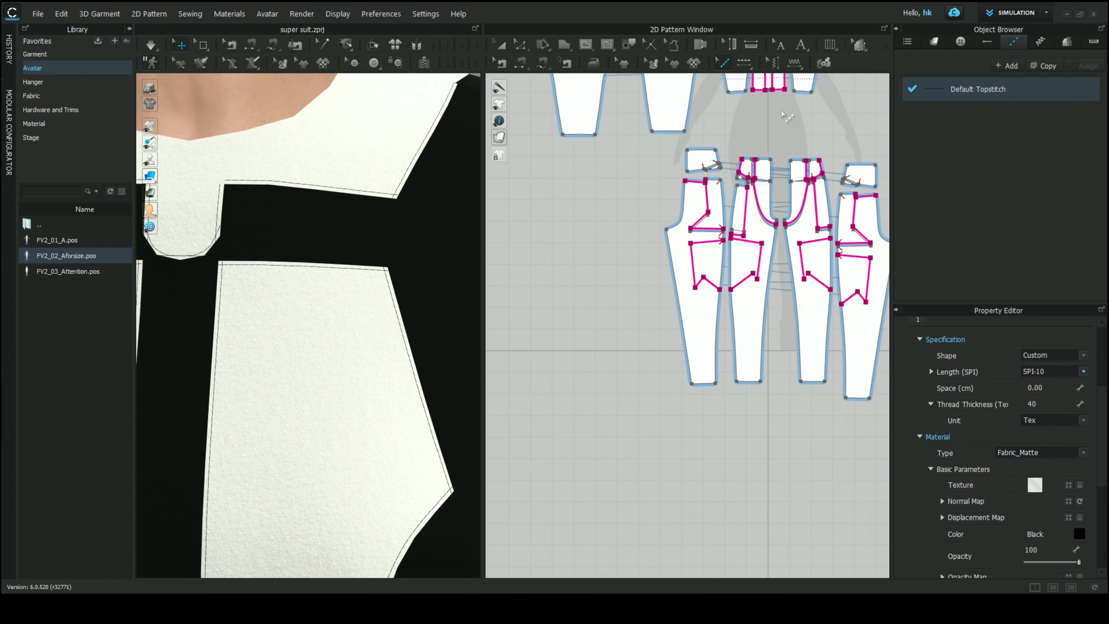
scroll(759, 253, up, 6)
scroll(754, 253, up, 8)
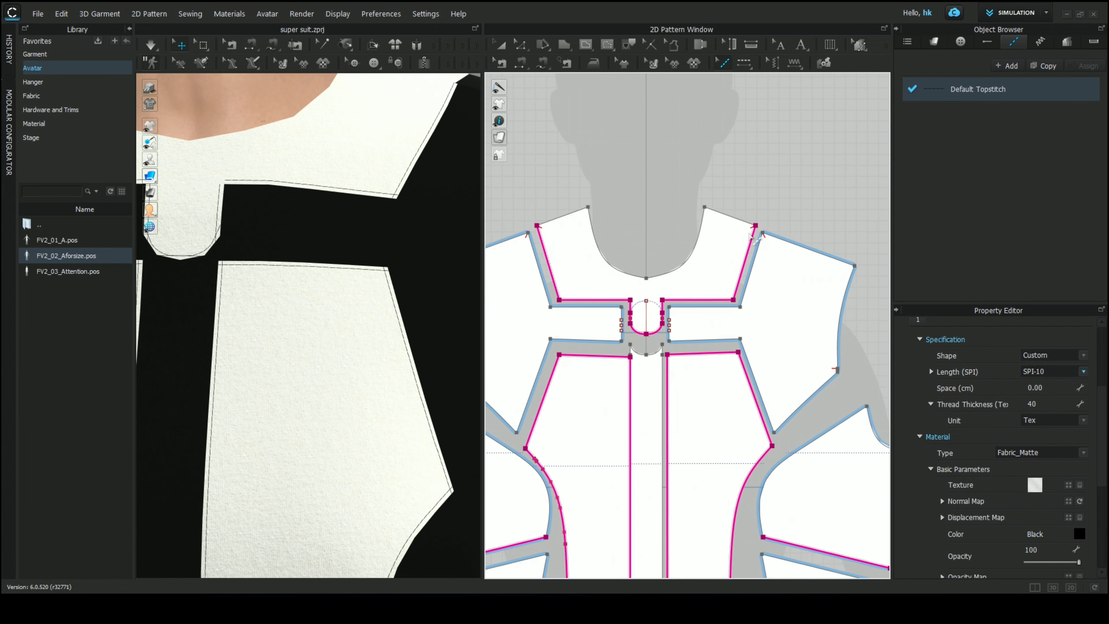
scroll(652, 362, up, 5)
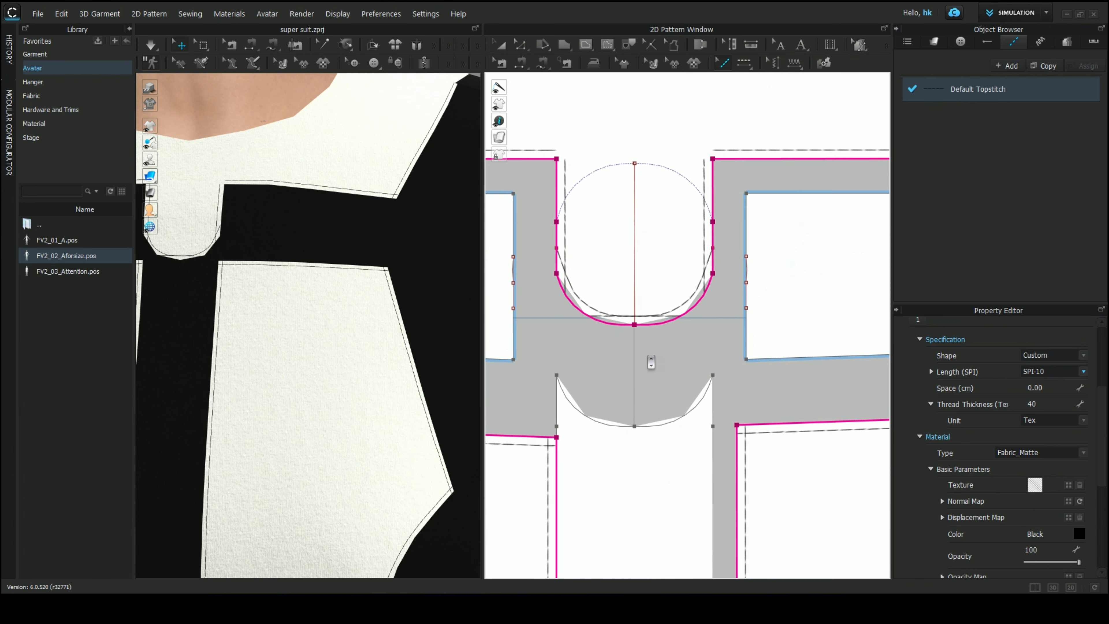
middle_drag(639, 344, 665, 364)
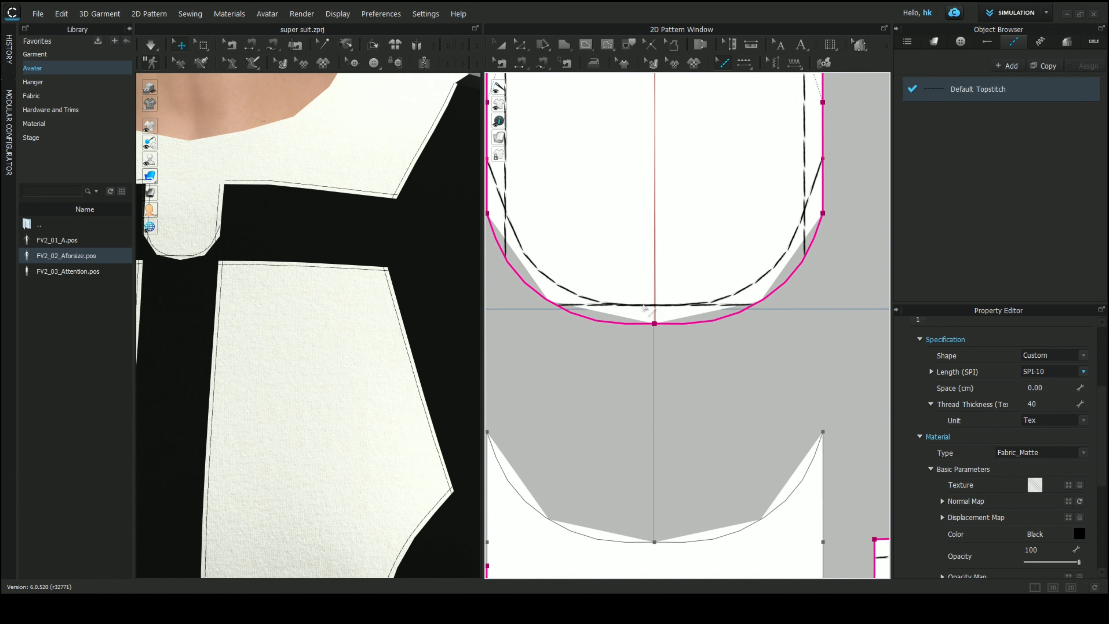
click(645, 322)
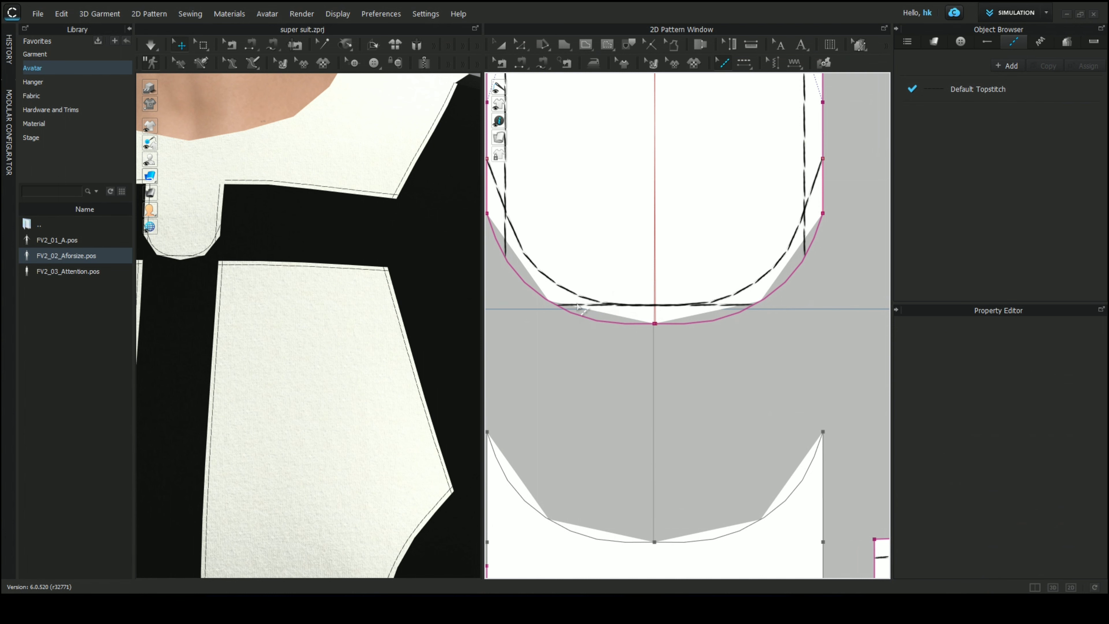
scroll(581, 308, down, 3)
scroll(624, 302, up, 3)
middle_drag(736, 278, 654, 416)
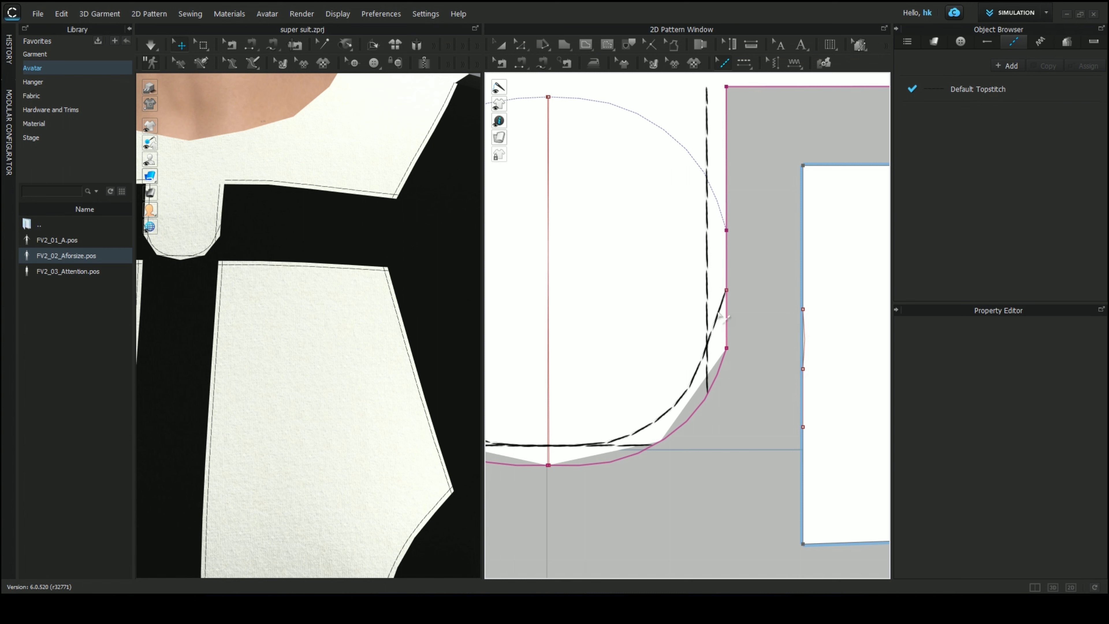
scroll(718, 312, down, 2)
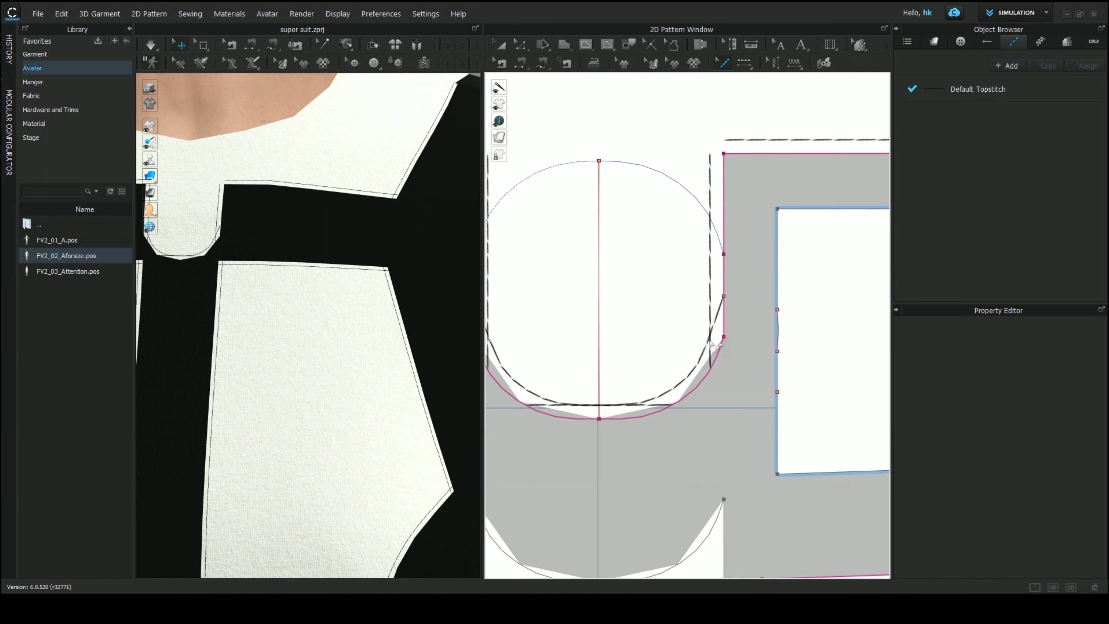
click(725, 302)
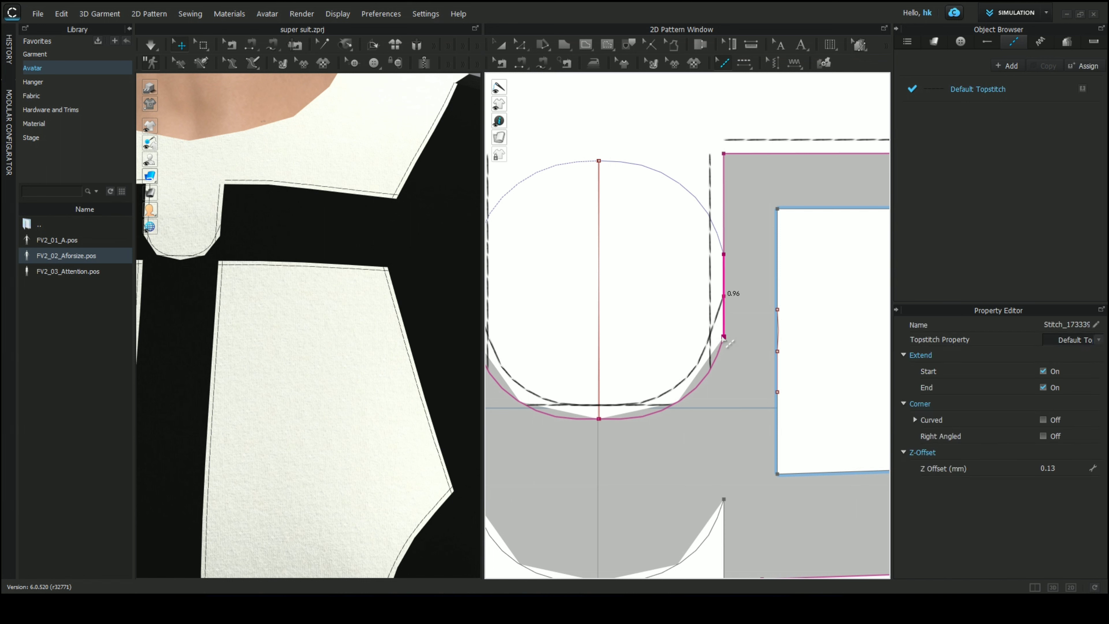
Review the topstitched suit on the avatar, from the chest seams to the full-length front view.
scroll(280, 253, down, 5)
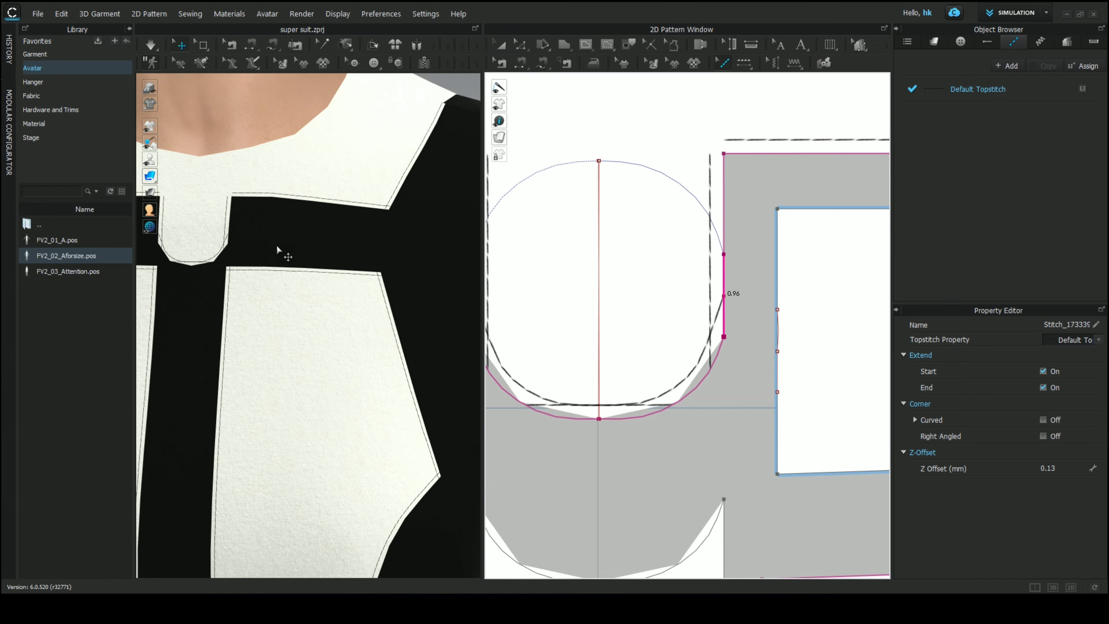
right_click(270, 294)
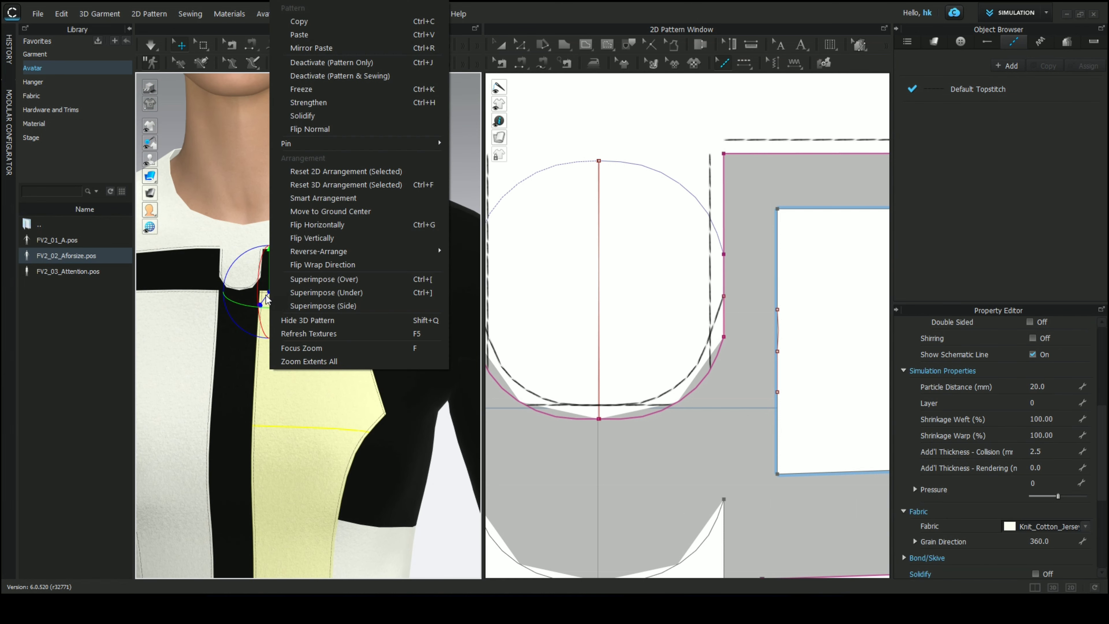
click(463, 178)
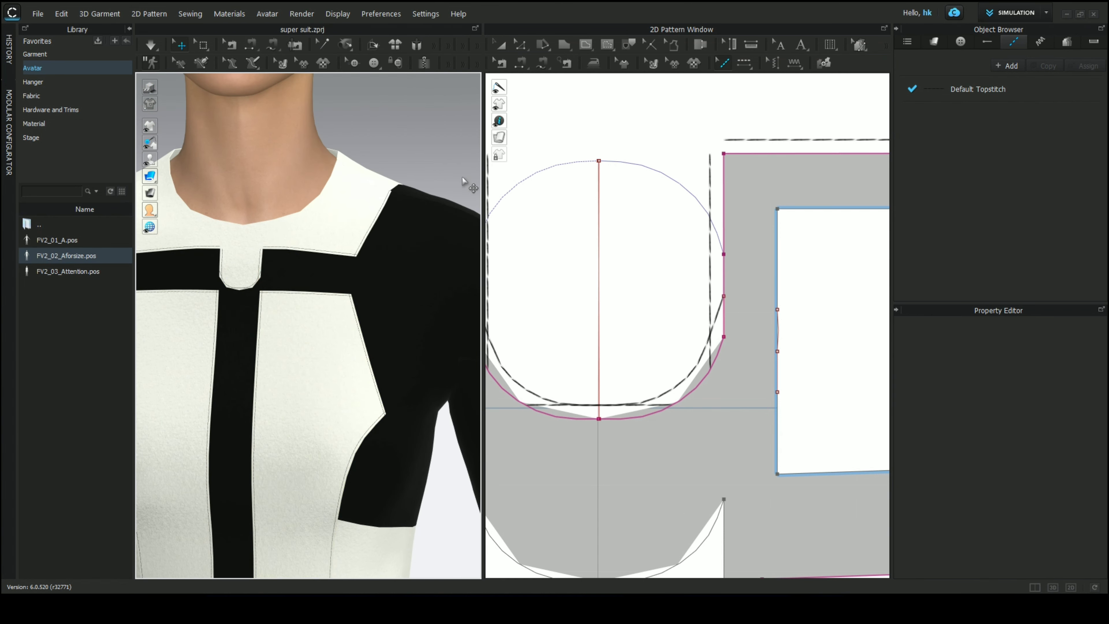
scroll(464, 180, down, 5)
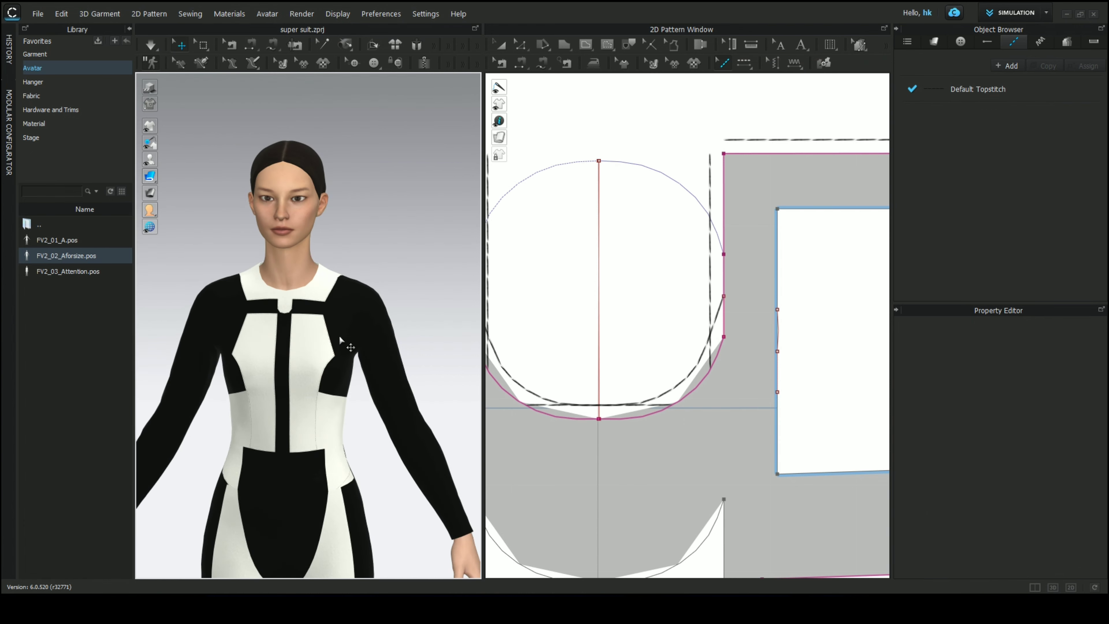
right_drag(359, 280, 375, 306)
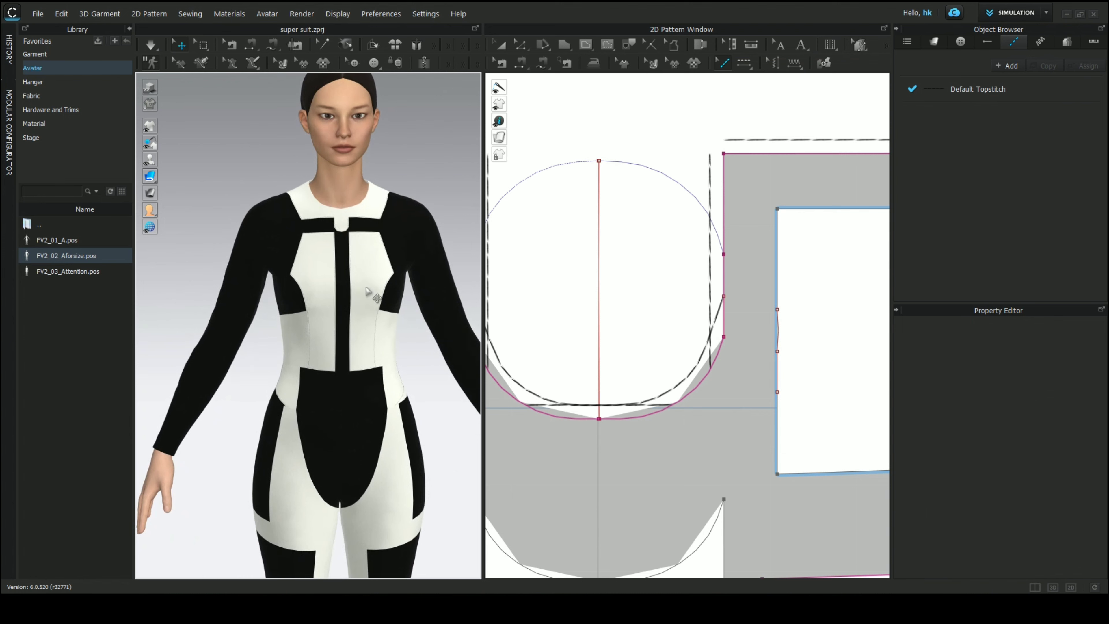
scroll(375, 313, down, 3)
scroll(376, 320, down, 3)
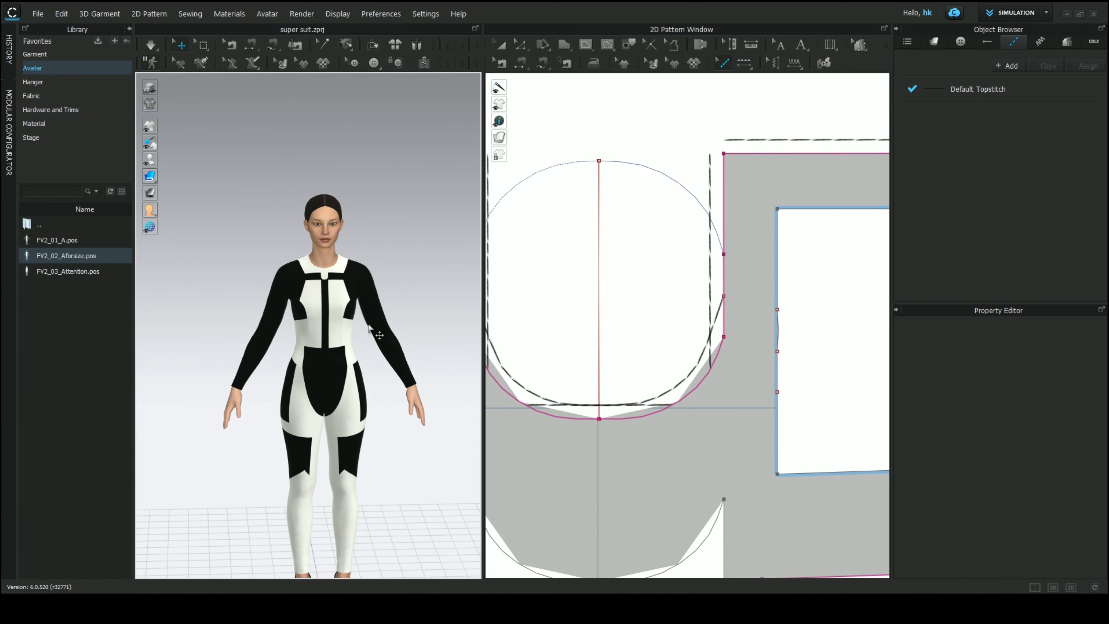
middle_drag(373, 333, 357, 236)
scroll(355, 236, up, 5)
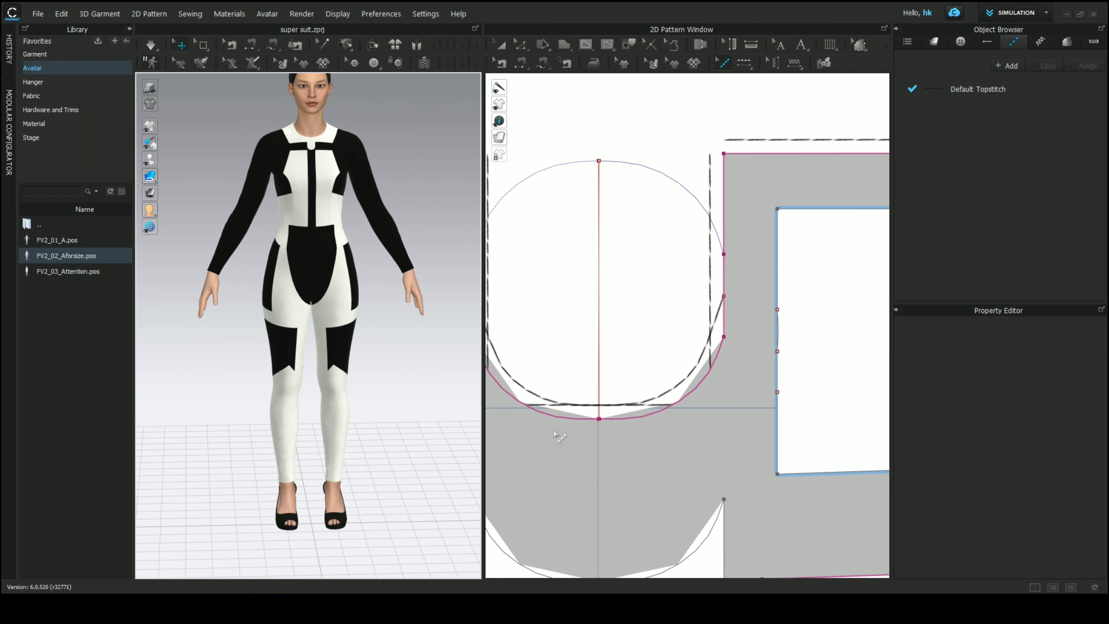
Leave topstitch editing and activate the Transform Pattern tool with the whole 2D pattern layout in view.
scroll(604, 334, down, 5)
scroll(609, 325, down, 5)
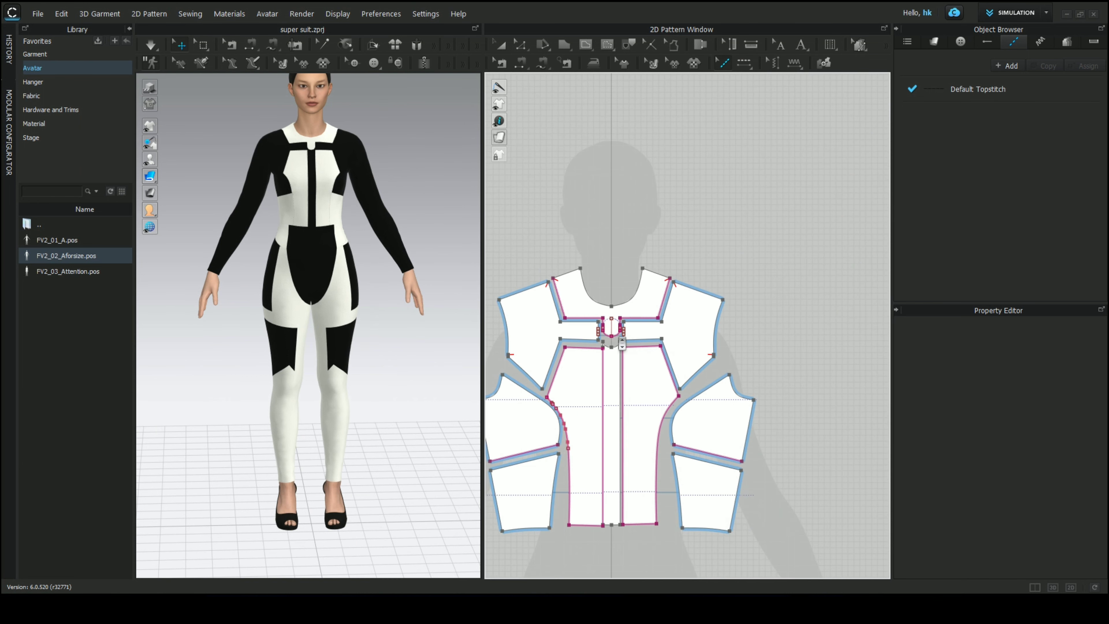
middle_drag(624, 345, 712, 196)
scroll(718, 212, down, 3)
middle_drag(705, 271, 692, 258)
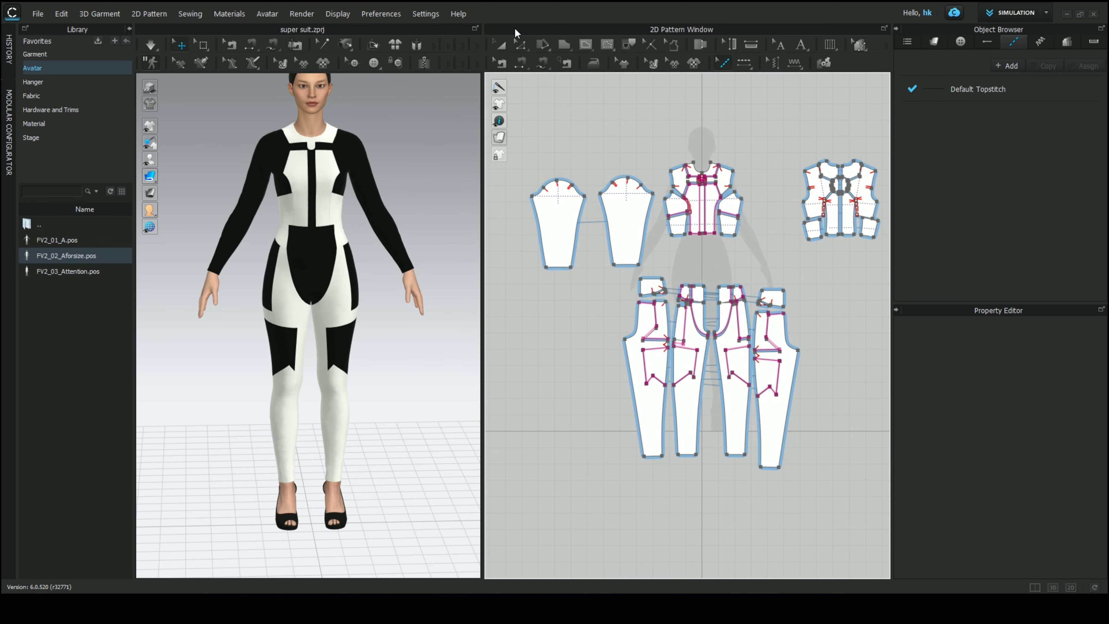
click(500, 45)
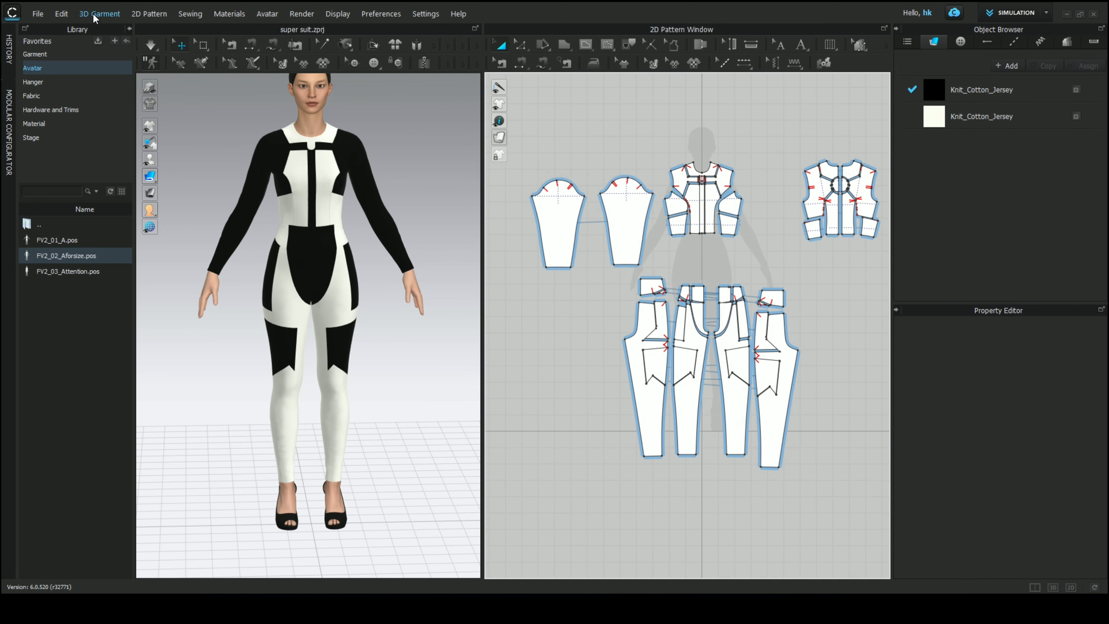